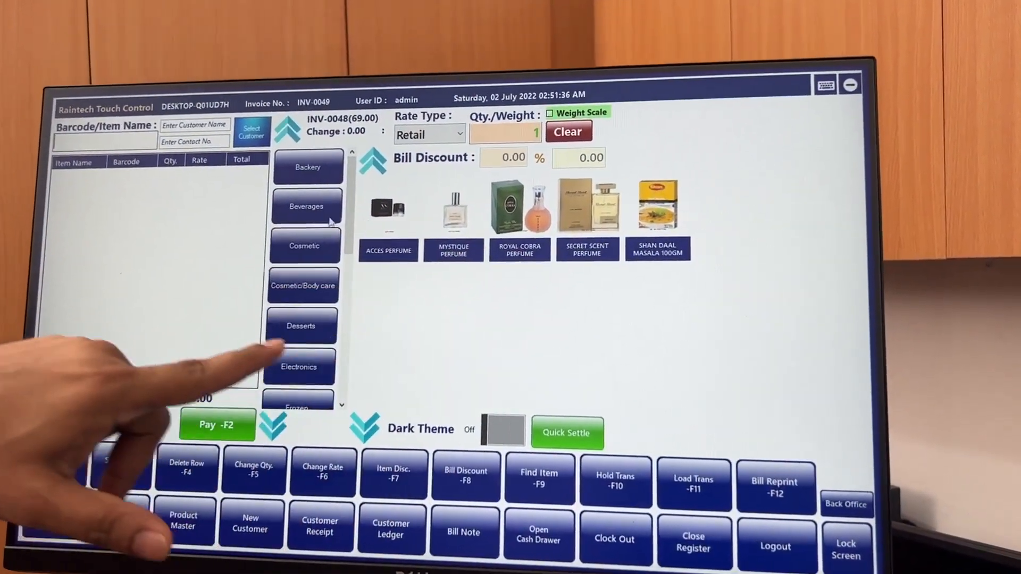
Add one each of Acces Perfume, Mystique Perfume, Royal Cobra Perfume and Secret Scent Perfume to the bill.
left_click(308, 206)
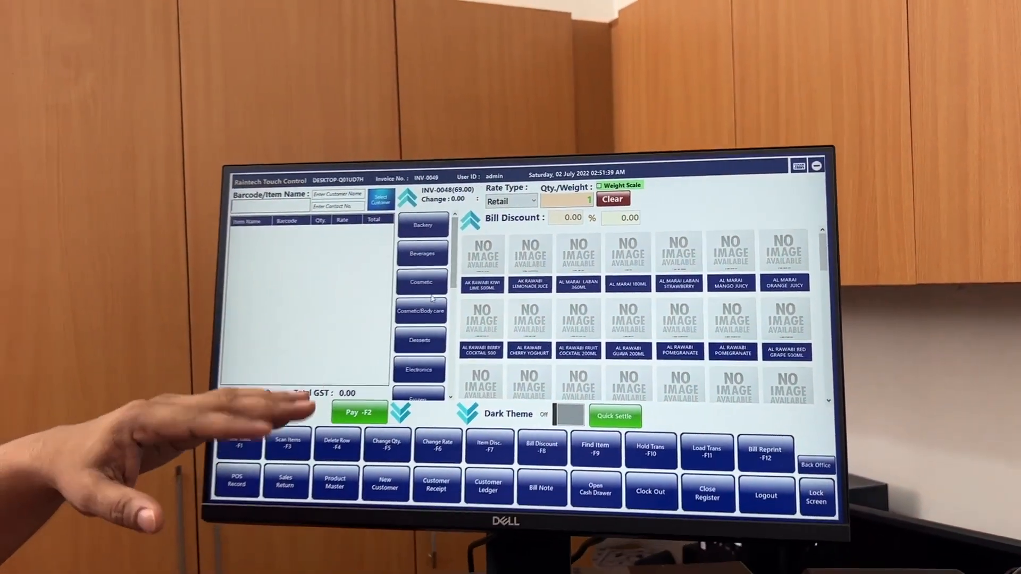
left_click(353, 291)
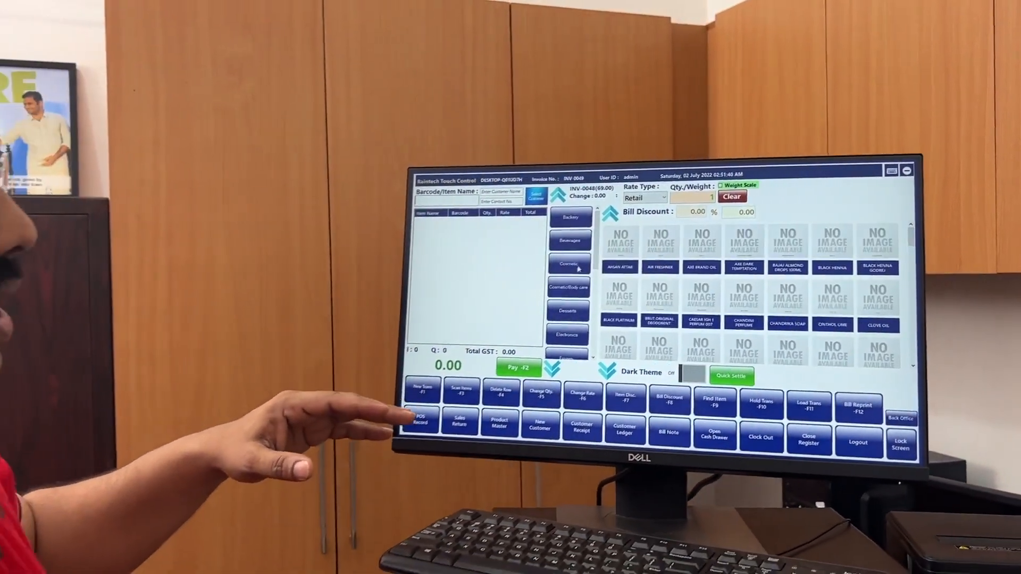
left_click(573, 270)
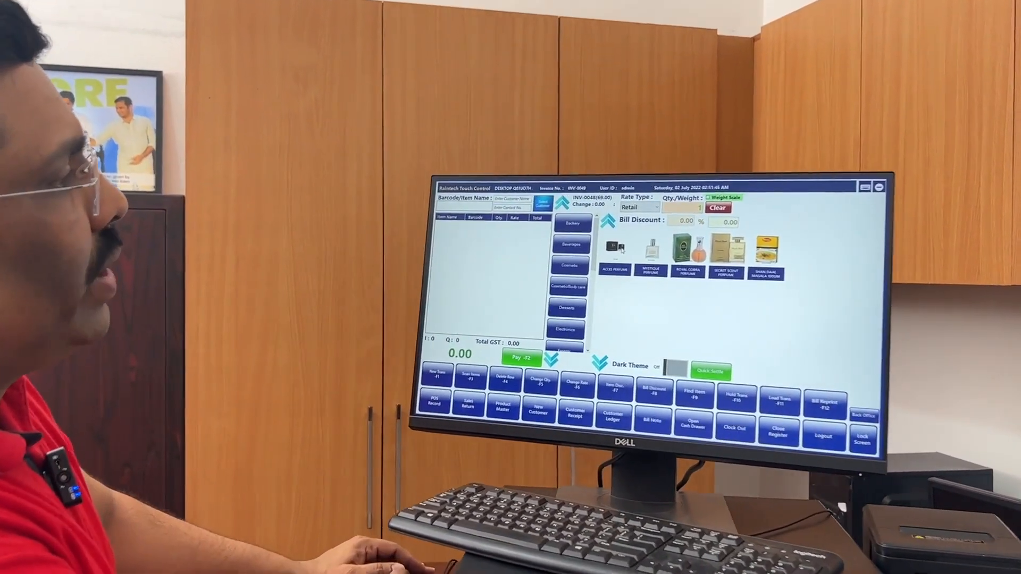
left_click(598, 268)
left_click(621, 250)
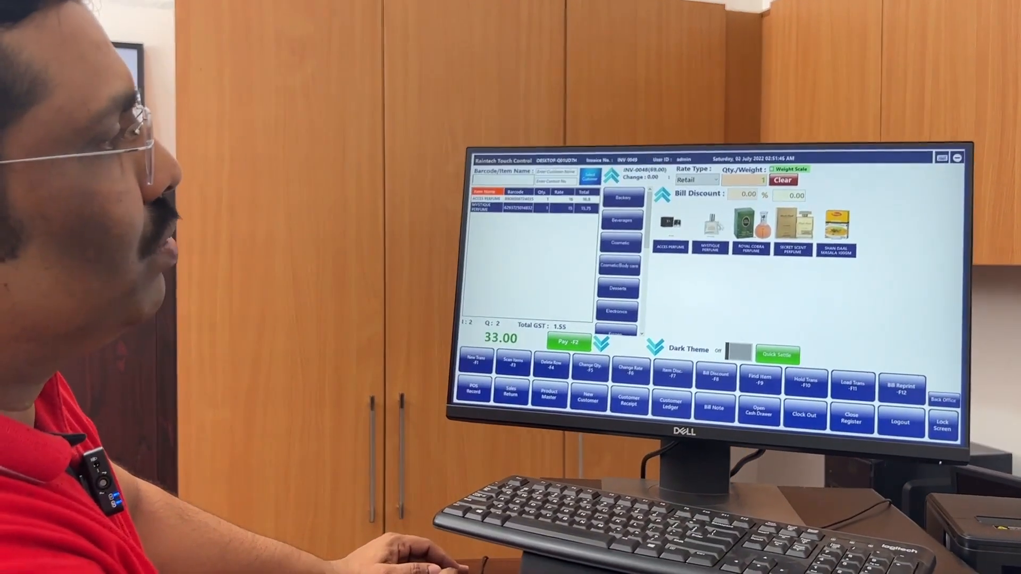
left_click(745, 224)
left_click(790, 225)
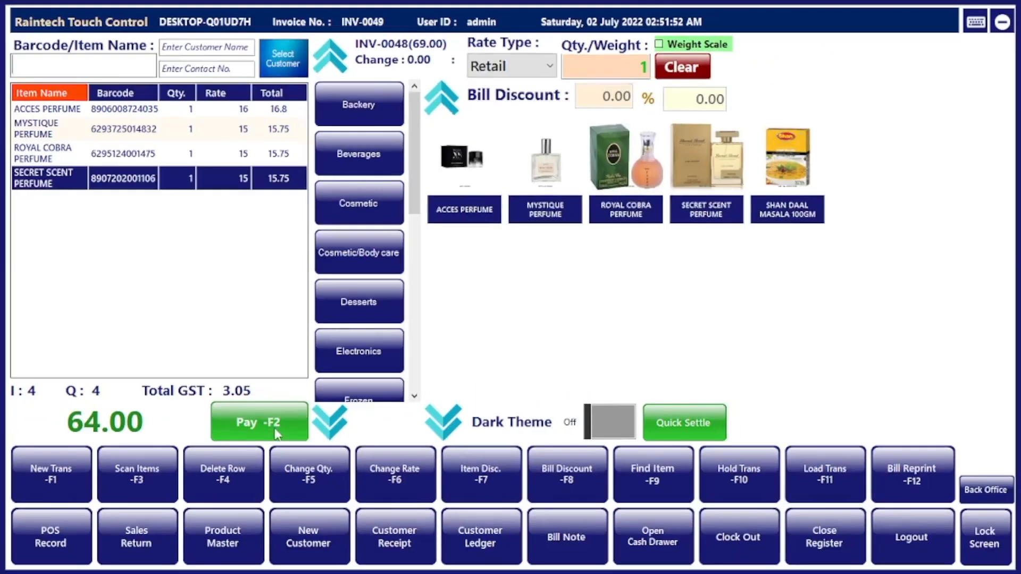
From the bill's credit customer payment, register a new credit customer with name, address, contact number and a 5000 credit limit.
left_click(260, 423)
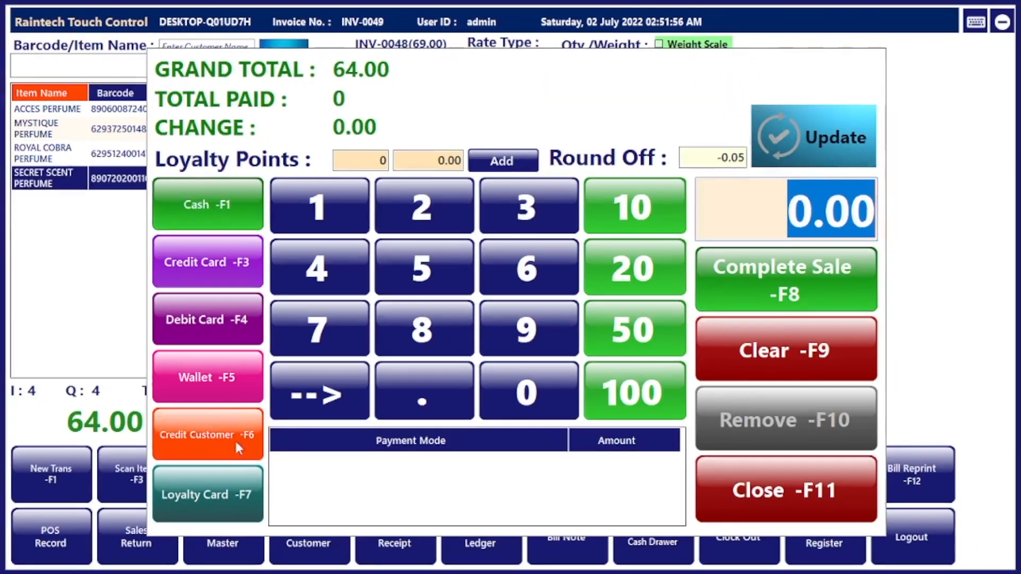
left_click(276, 482)
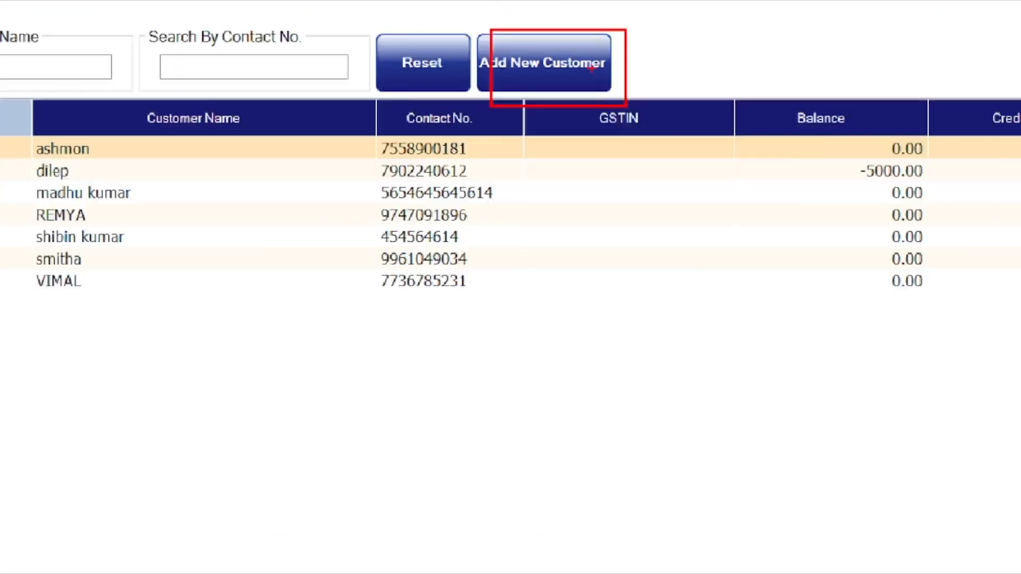
left_click(530, 98)
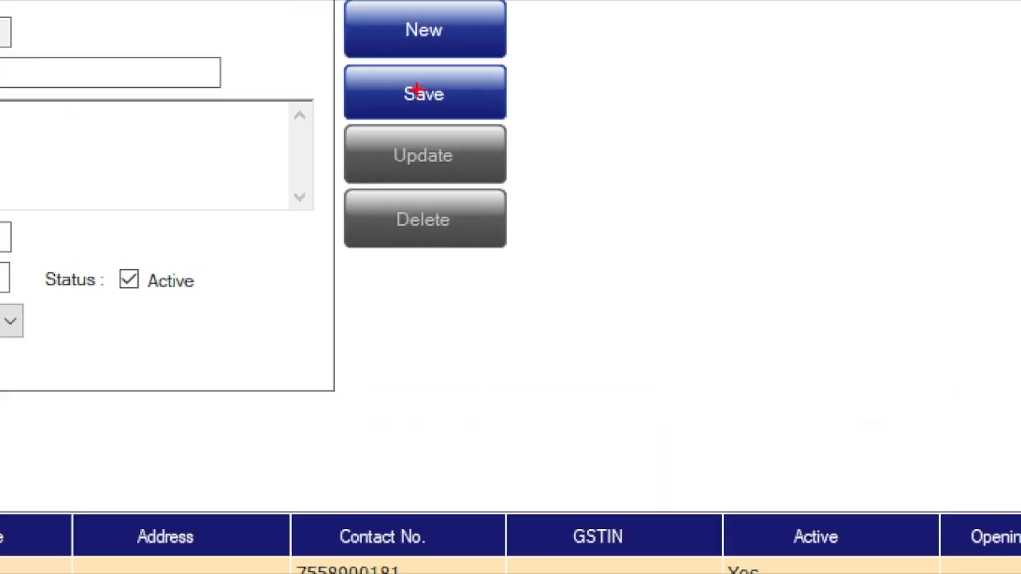
left_click(424, 91)
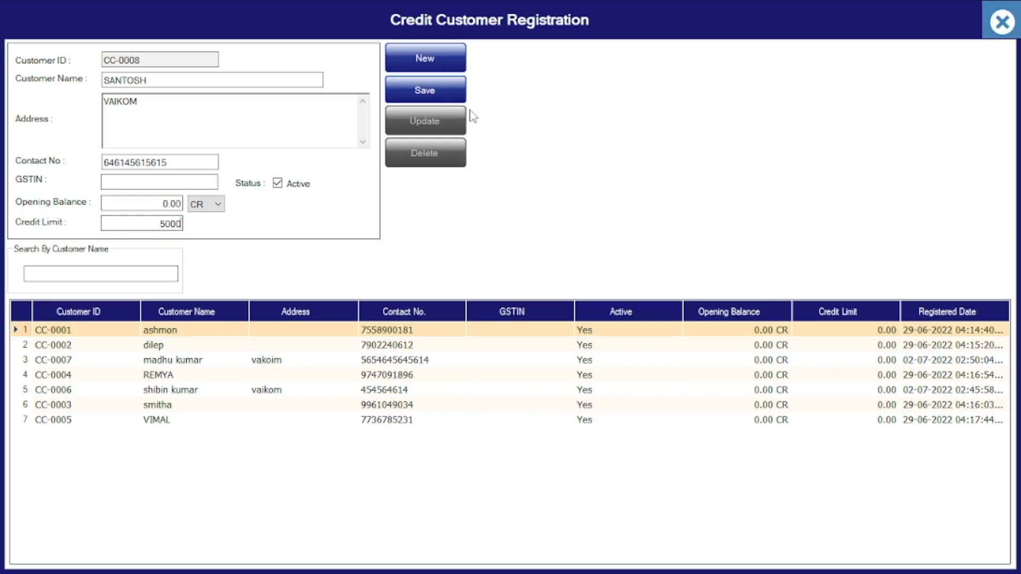
left_click(418, 98)
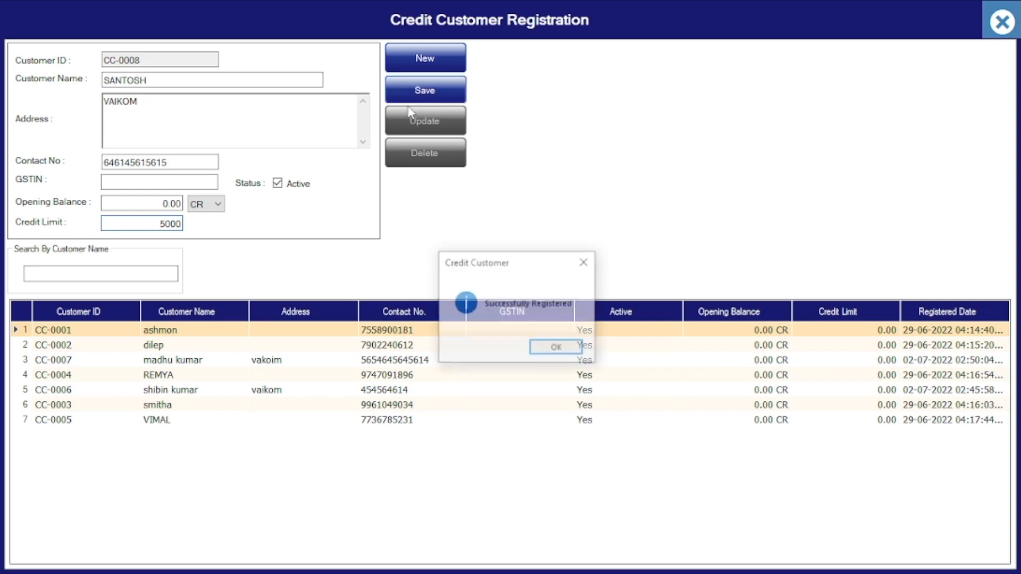
left_click(545, 345)
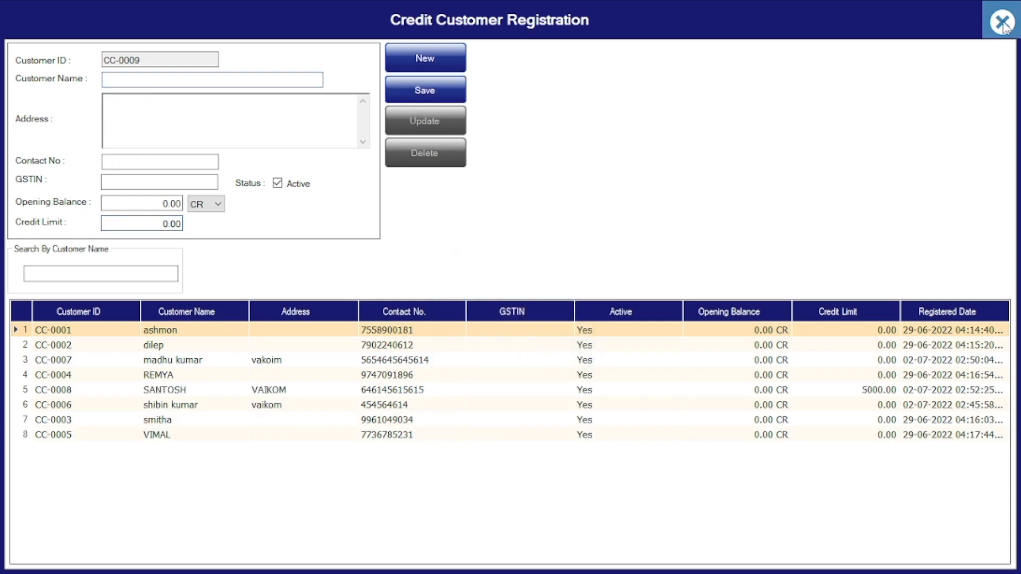
left_click(1002, 23)
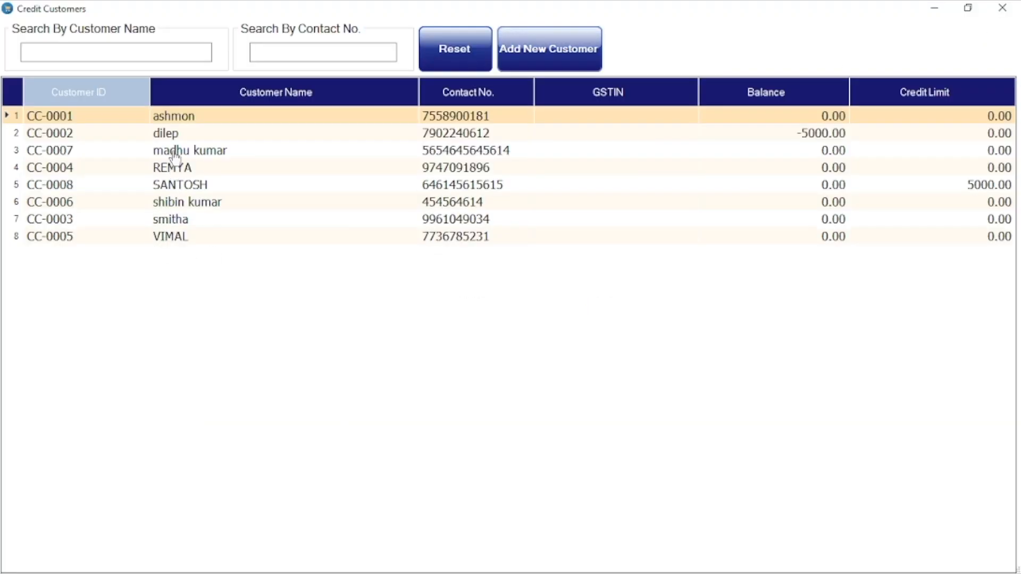
Charge the full 64 to the newly registered credit customer and complete the sale.
double_click(182, 185)
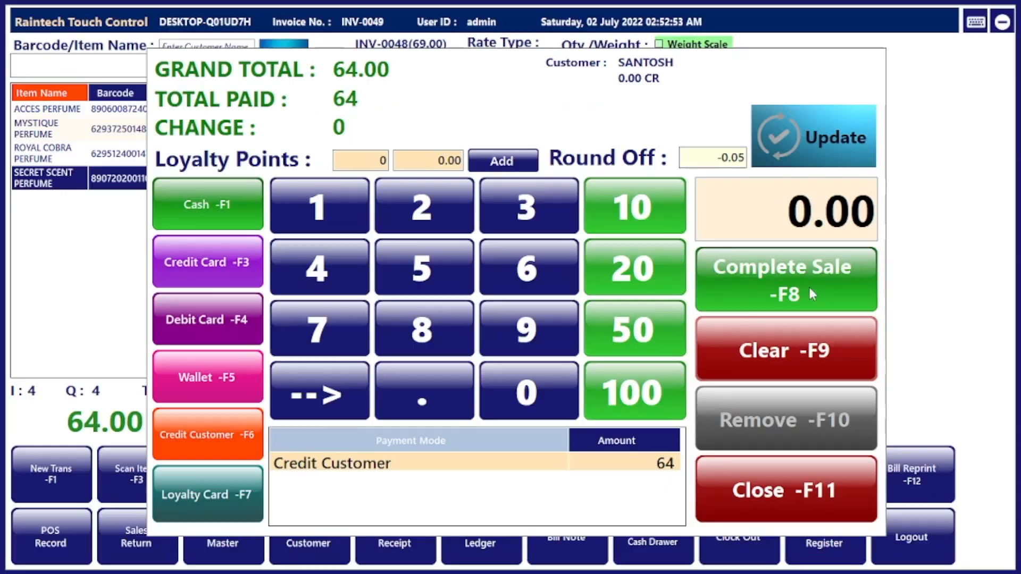
left_click(811, 296)
left_click(365, 250)
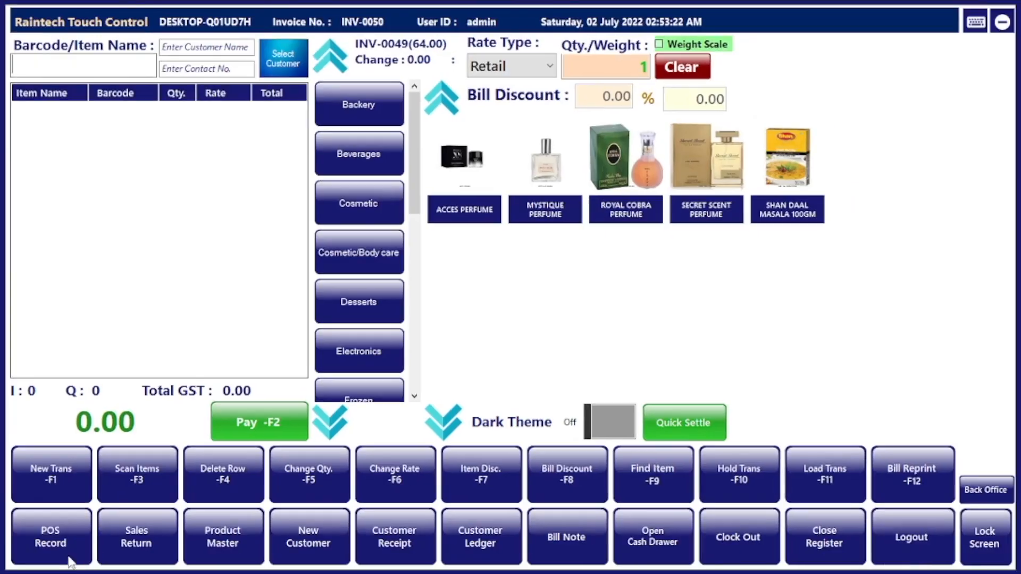
Reopen the 64.00 sale from today's sales records and set its Secret Scent Perfume quantity to 2.
left_click(54, 557)
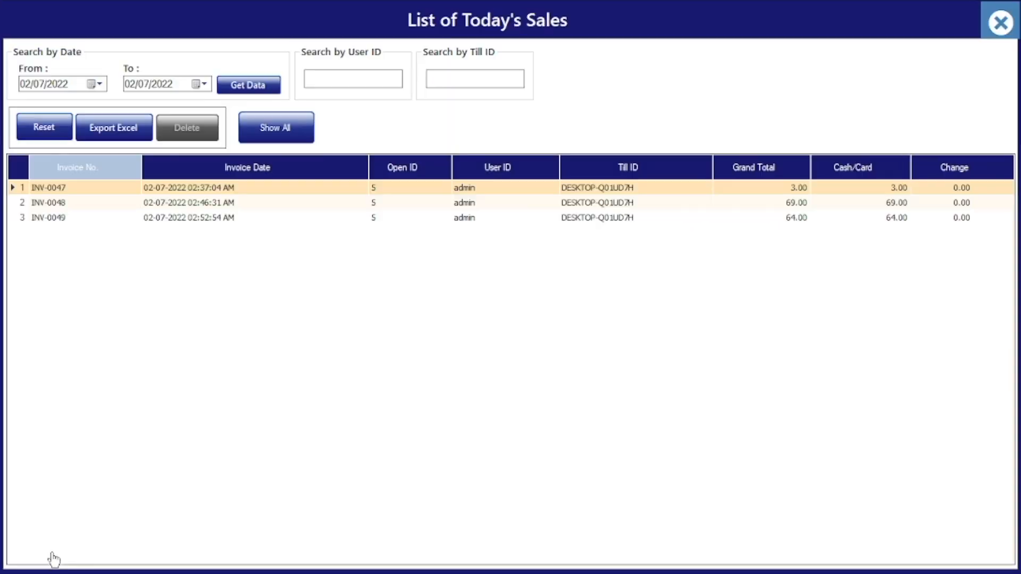
double_click(70, 219)
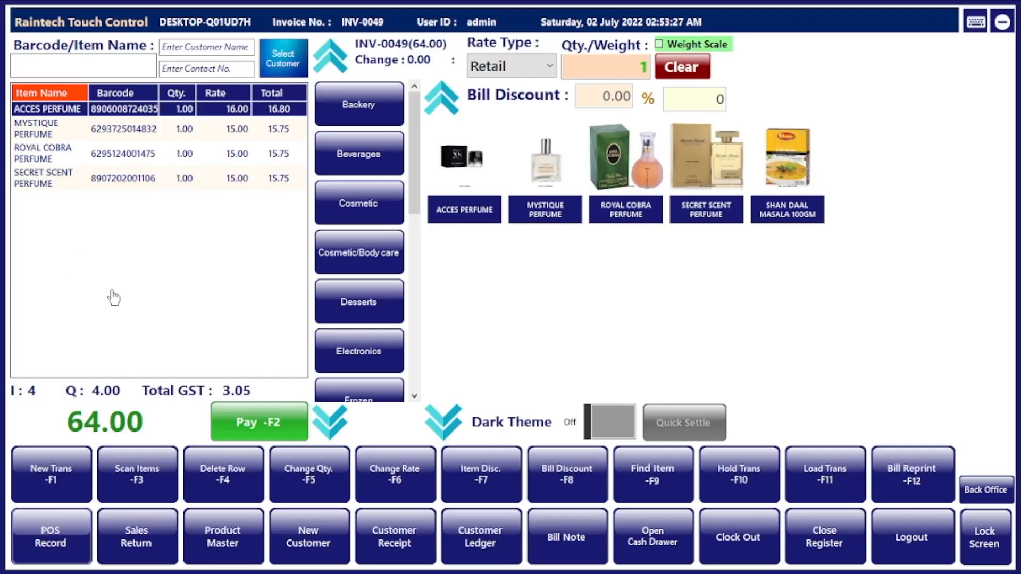
left_click(111, 179)
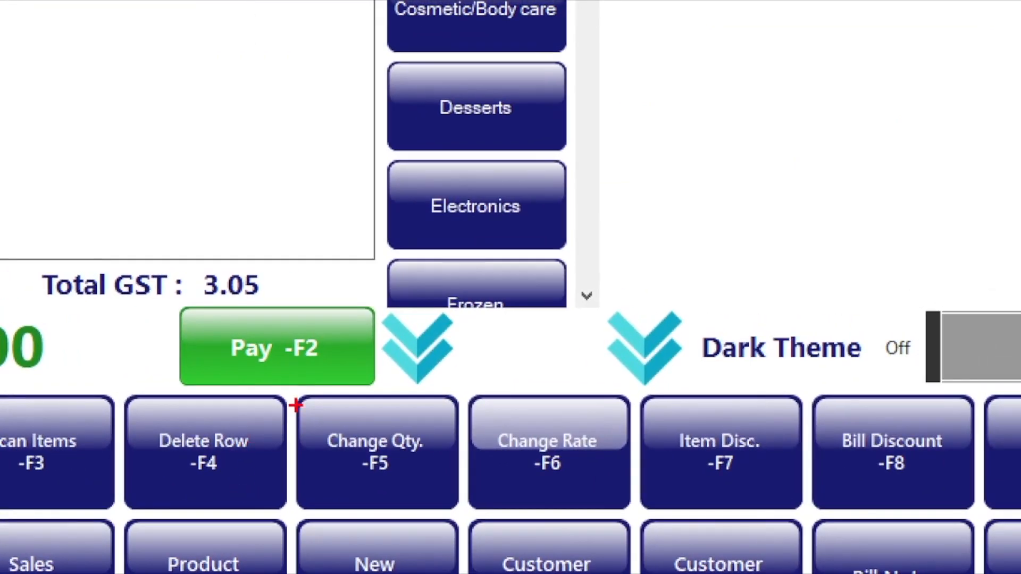
left_click_drag(296, 406, 430, 505)
left_click_drag(485, 382, 617, 508)
left_click(317, 471)
left_click(514, 257)
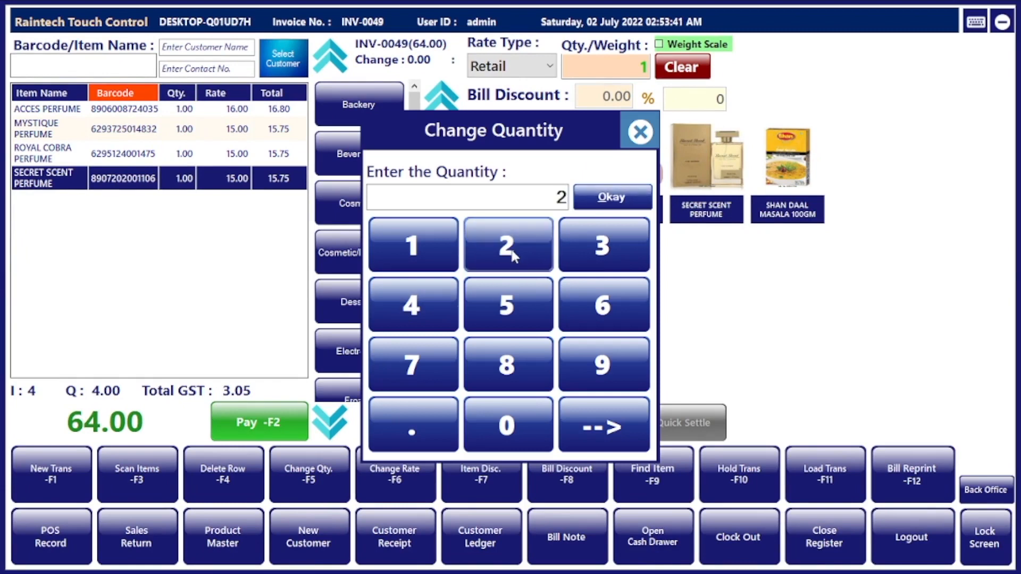
left_click(612, 197)
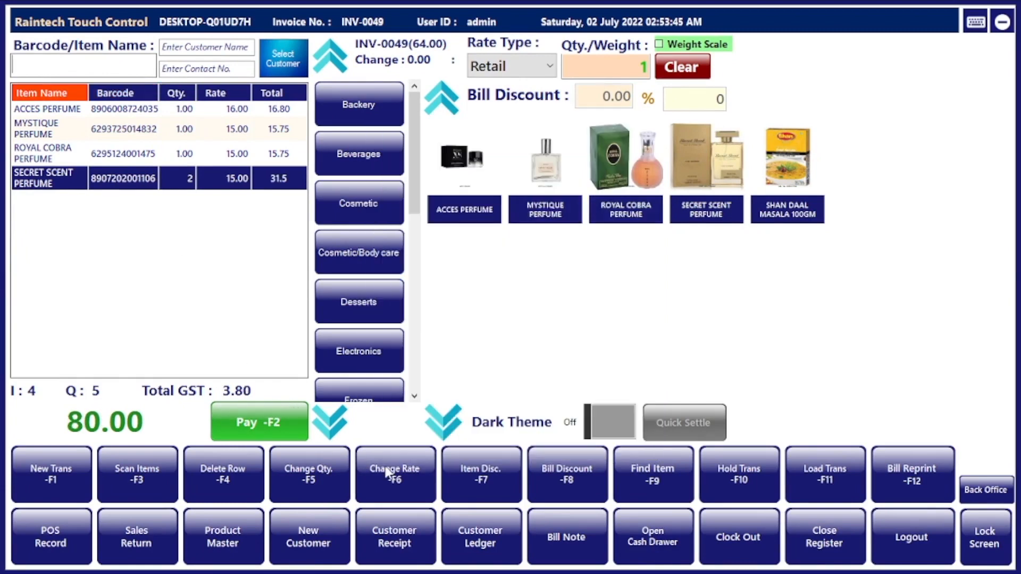
Set the rate of Royal Cobra Perfume in the reopened sale to 20.
left_click(185, 157)
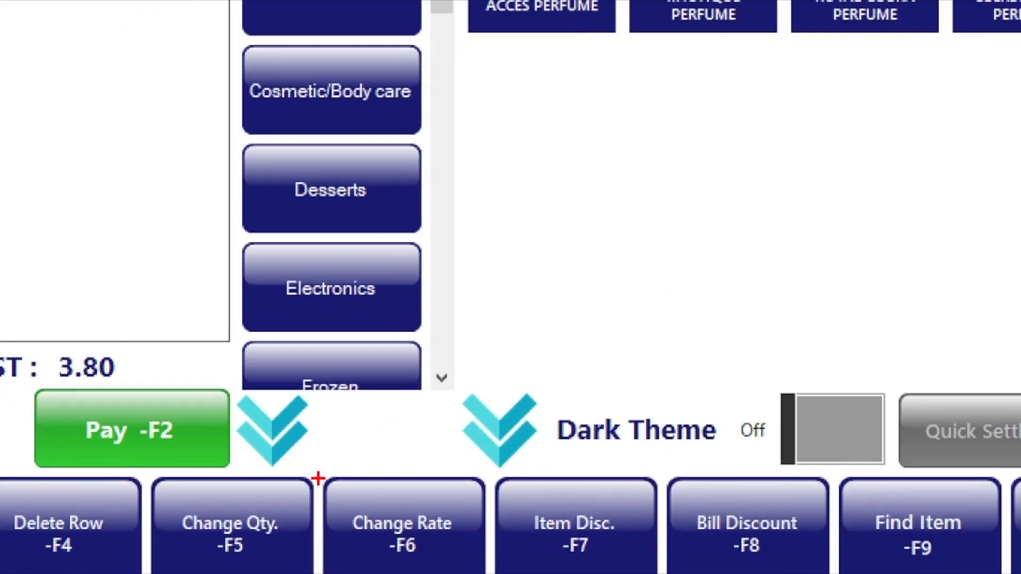
left_click(440, 539)
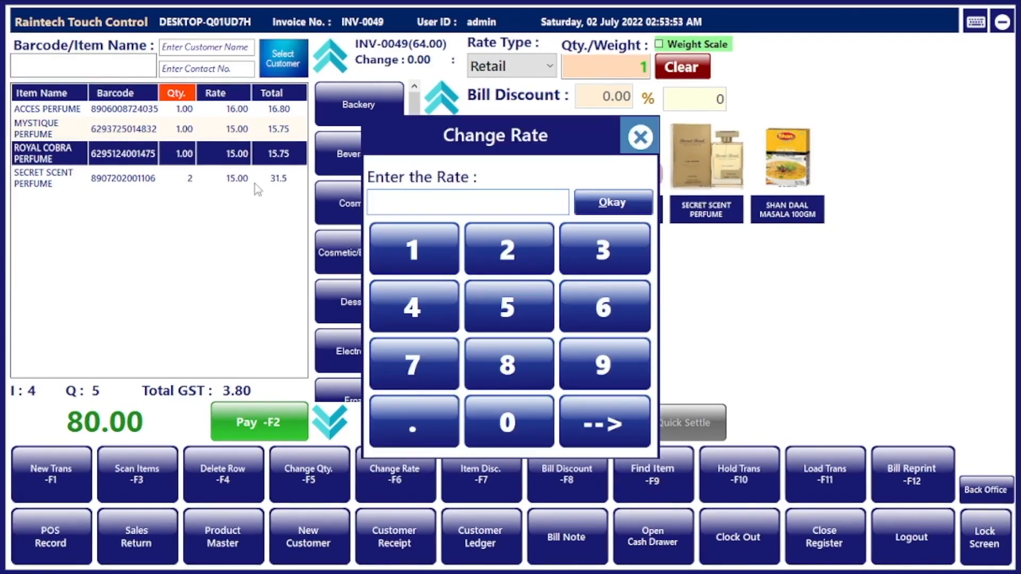
left_click(510, 430)
left_click(617, 203)
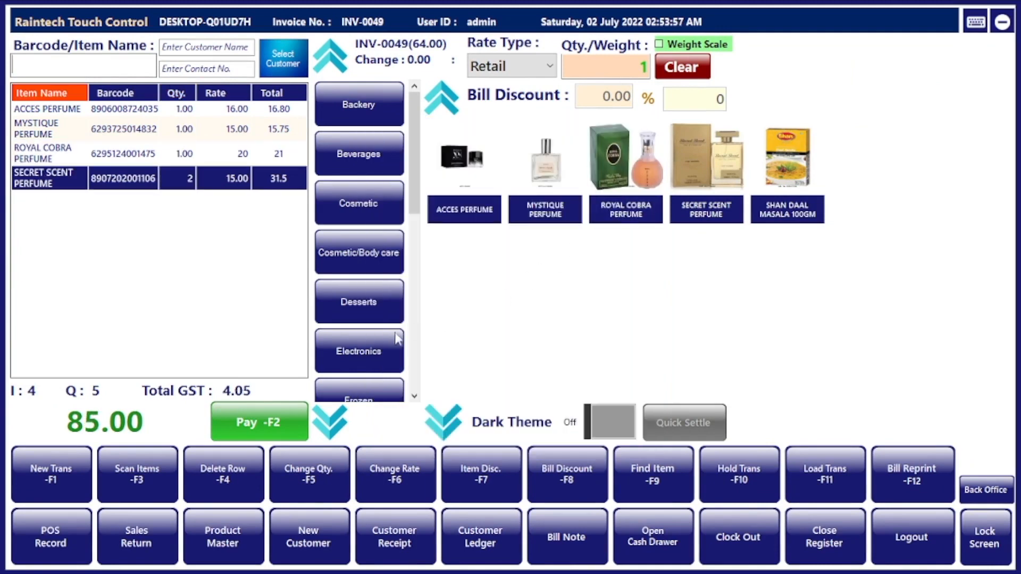
Remove the existing credit customer payment of 64 from the edited sale's payments.
left_click(253, 424)
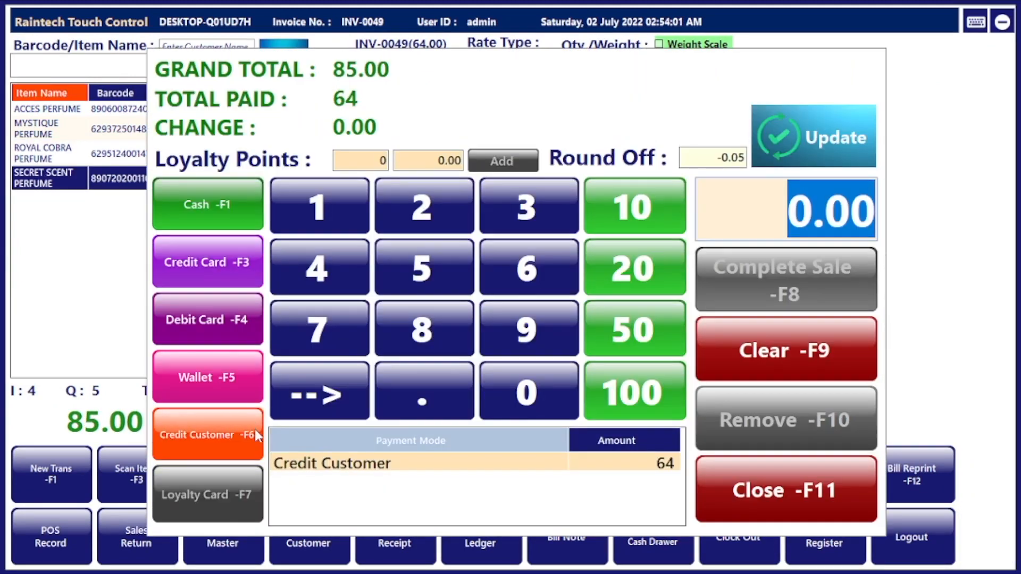
left_click(355, 472)
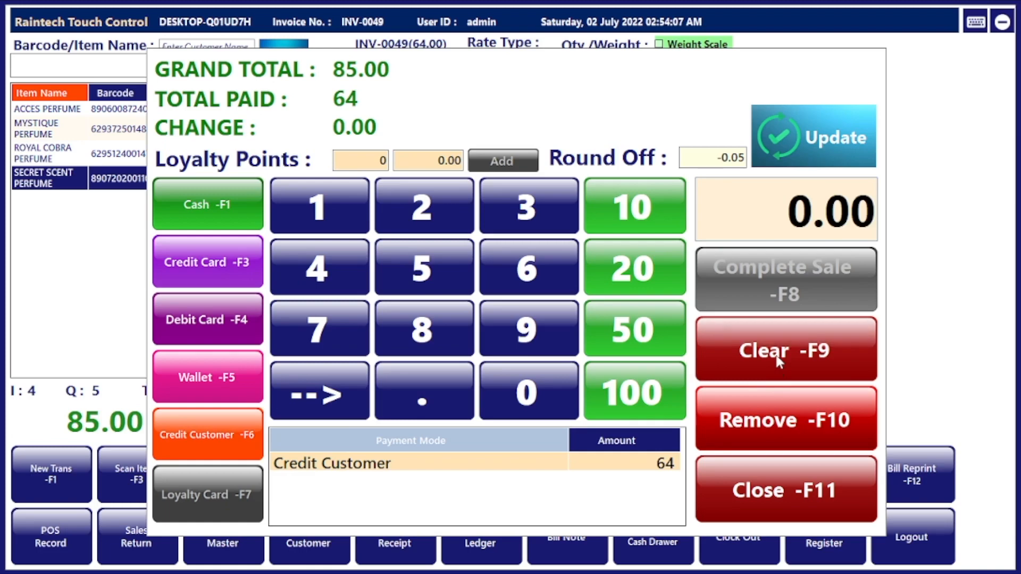
left_click(753, 415)
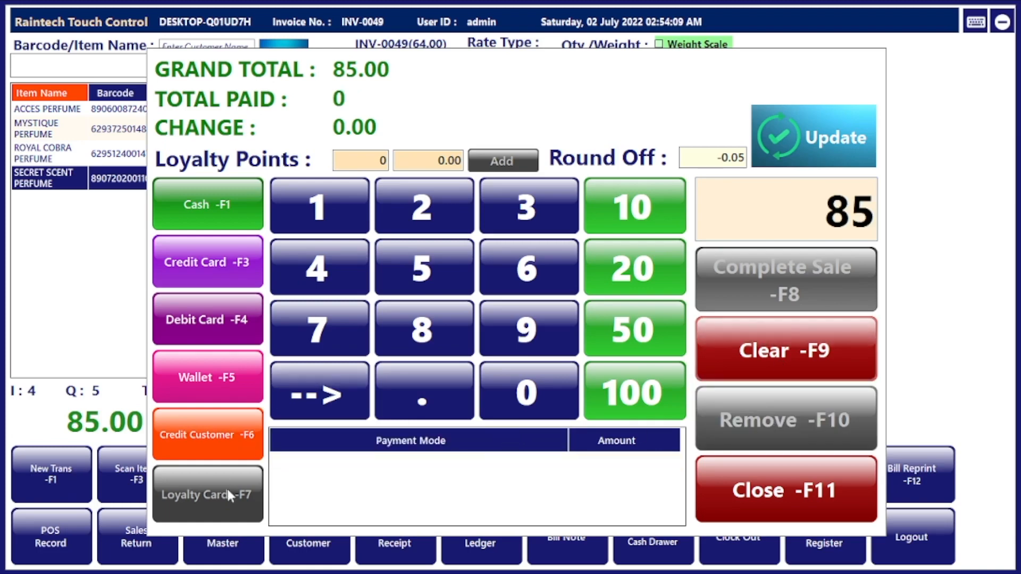
Charge the full 85 to the same credit customer, then update the sale with an 80mm print.
left_click(186, 436)
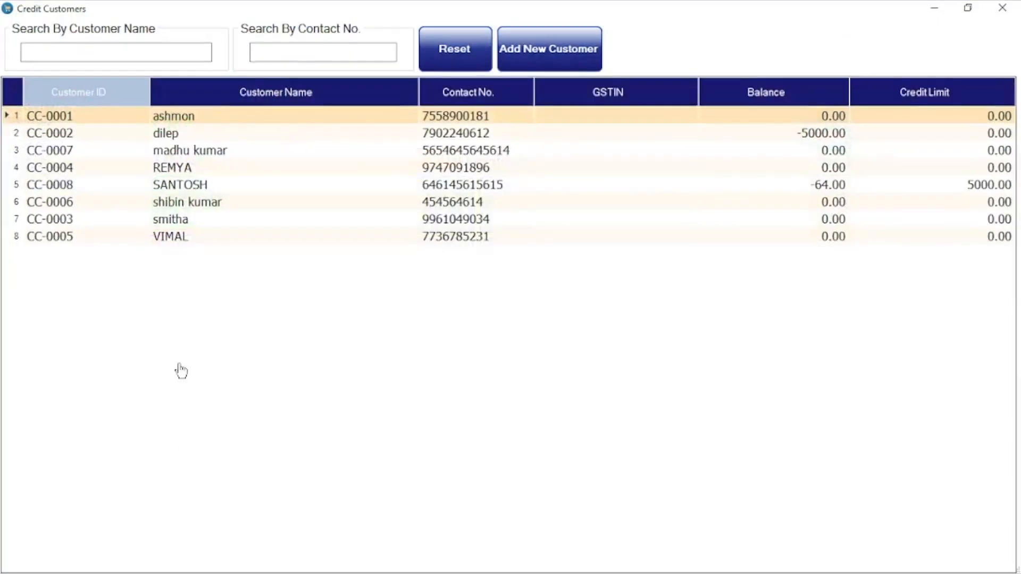
double_click(179, 190)
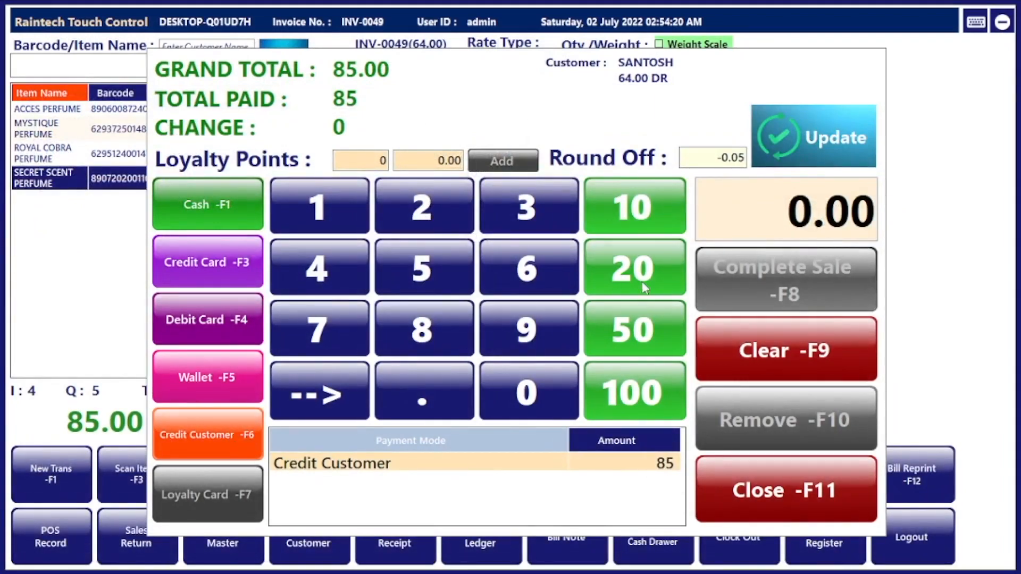
left_click(827, 135)
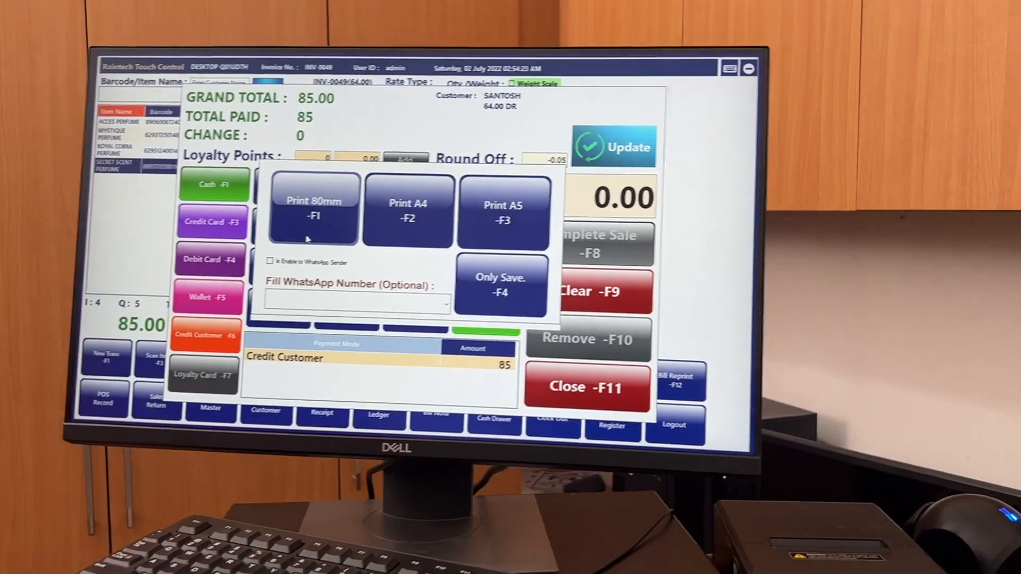
left_click(307, 240)
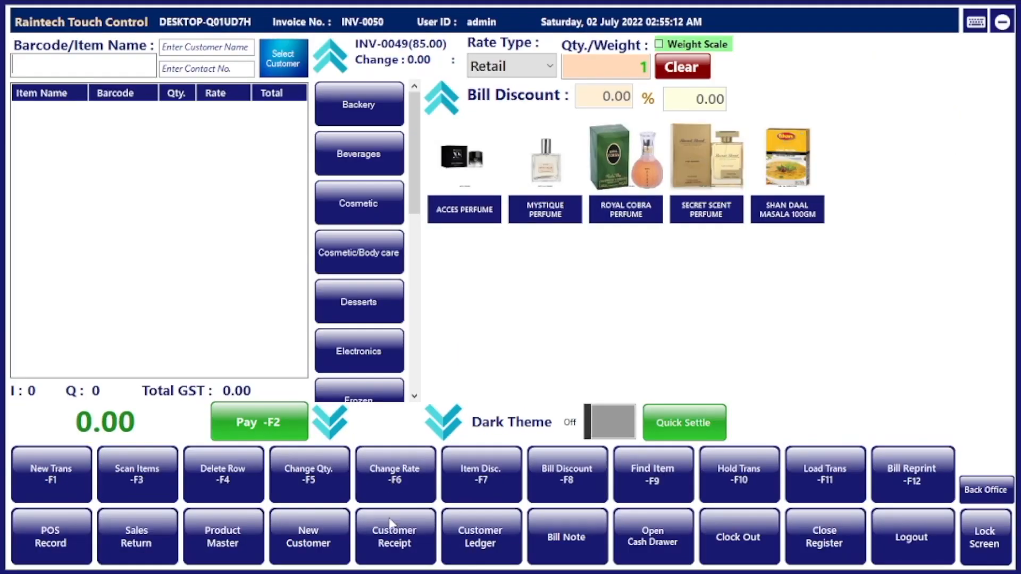
Start a customer receipt entry and load the newly registered credit customer into it.
left_click(430, 569)
left_click(377, 149)
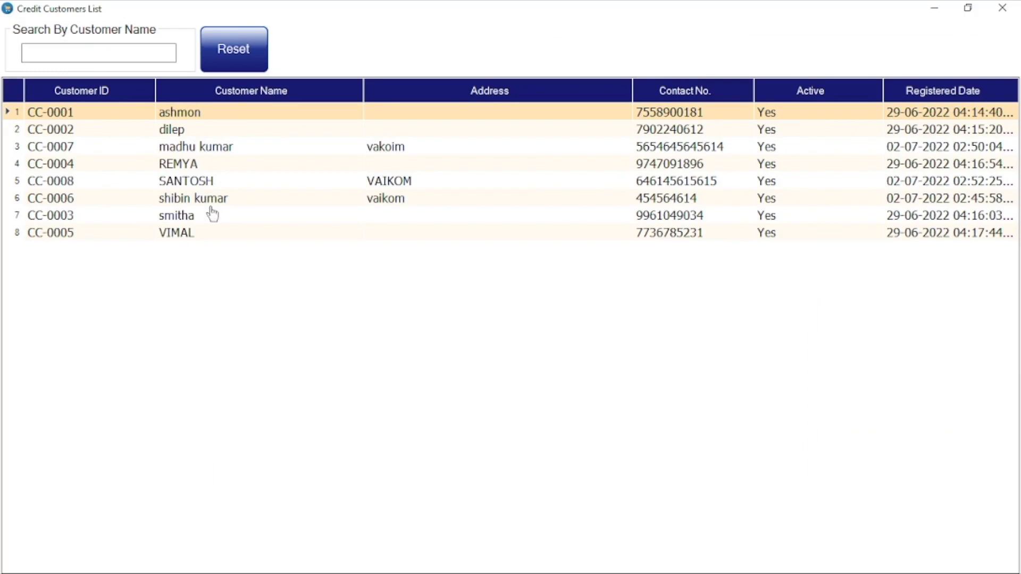
double_click(185, 182)
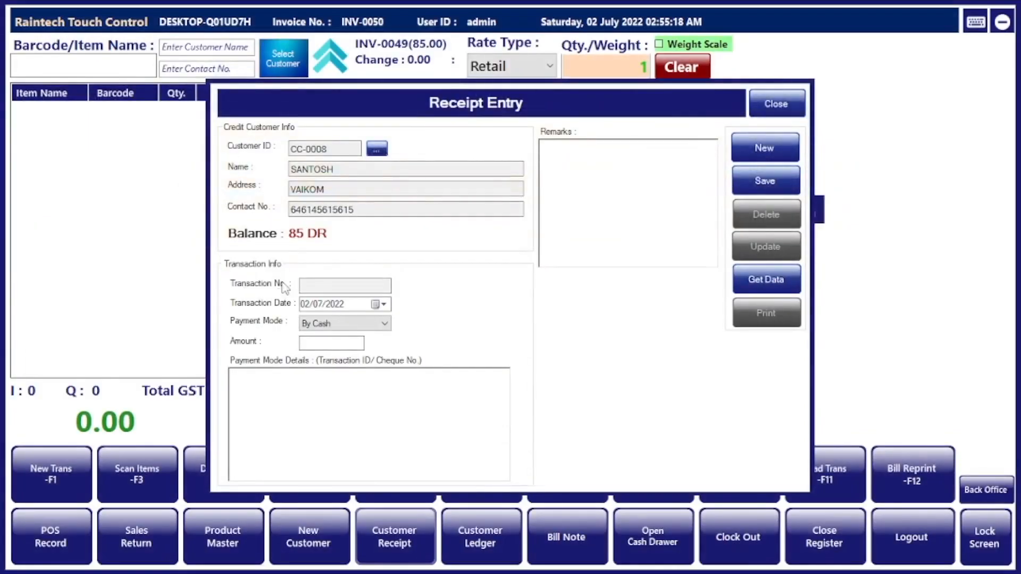
Record a cash receipt of 20 for the credit customer, save it and close the receipt entry.
key("ctrl+1")
left_click(294, 215)
mouse_move(264, 213)
left_mouse_down()
mouse_move(303, 255)
mouse_move(377, 282)
left_mouse_up()
key("Escape")
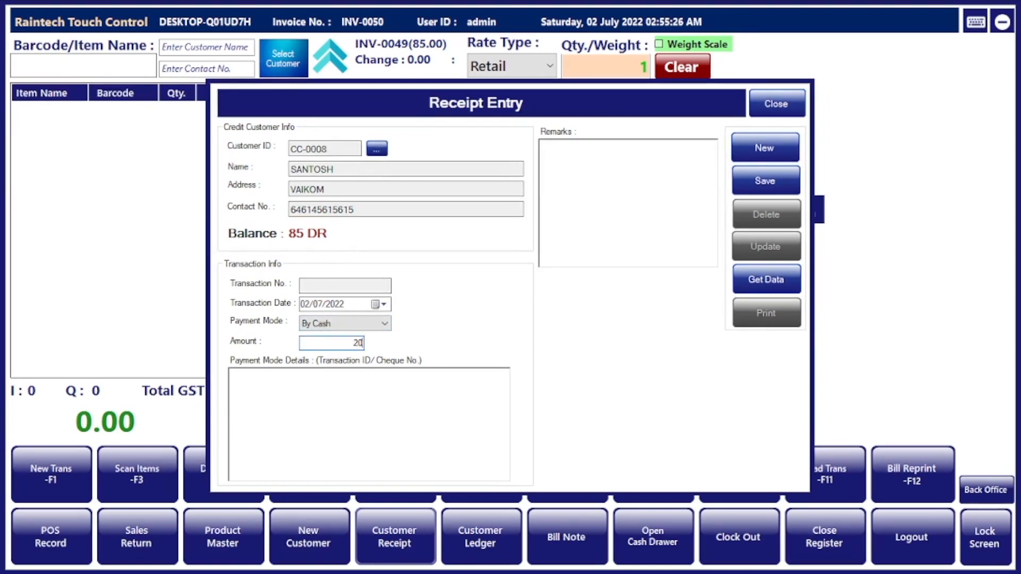
left_click(779, 186)
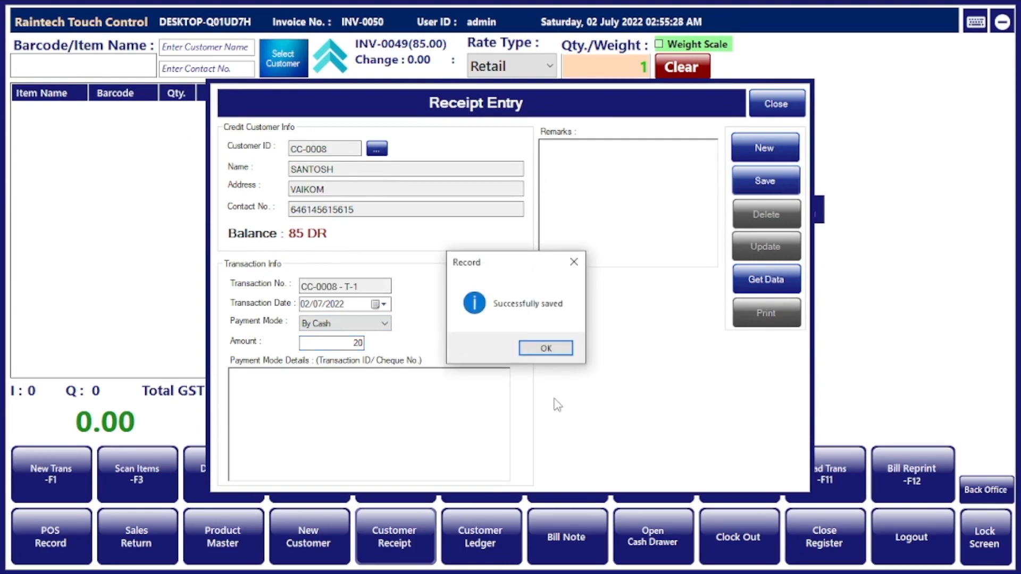
left_click(543, 347)
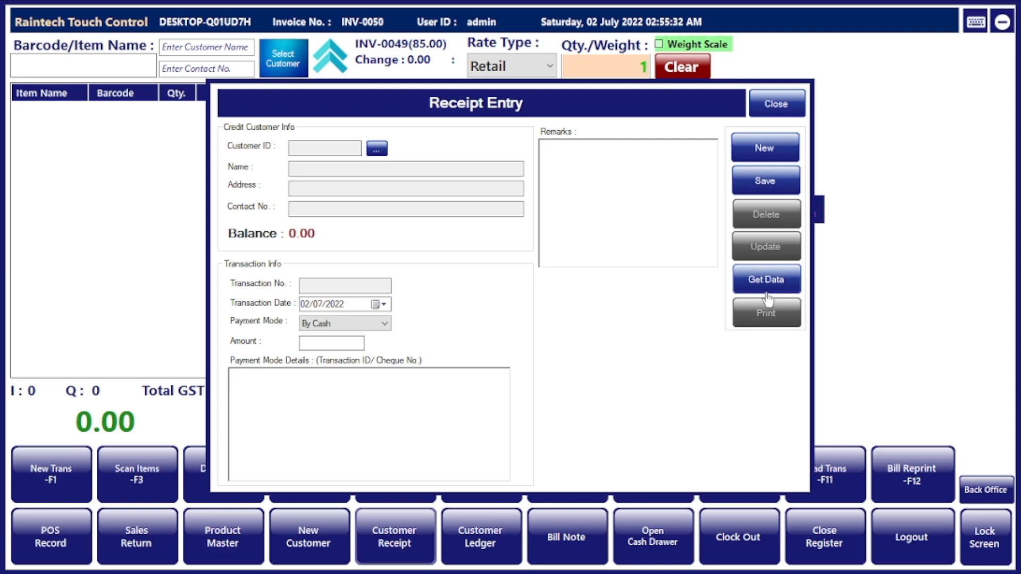
left_click(796, 114)
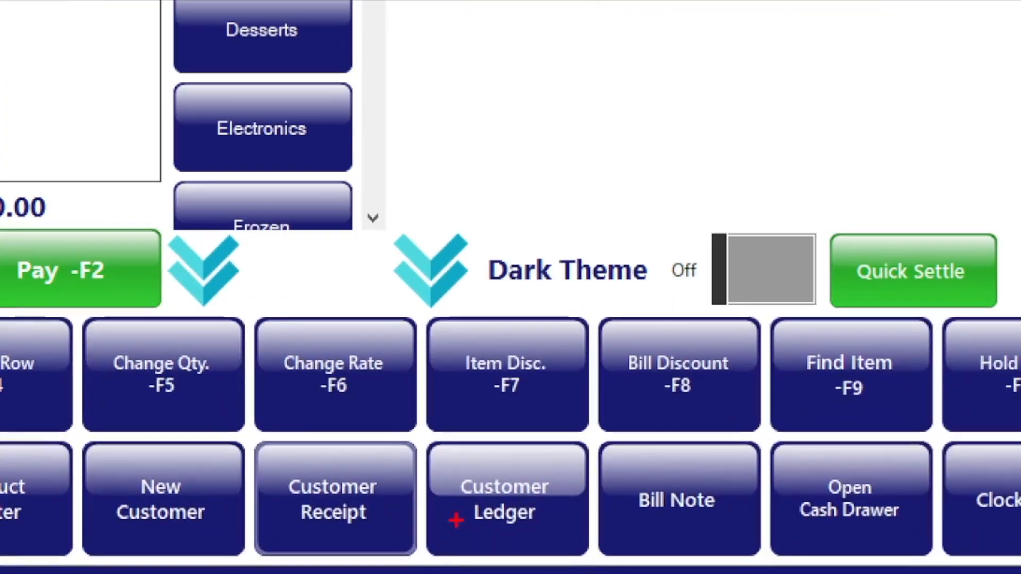
Display the credit customer ledger report for the newly registered customer, covering 02/07/2022.
left_click(473, 538)
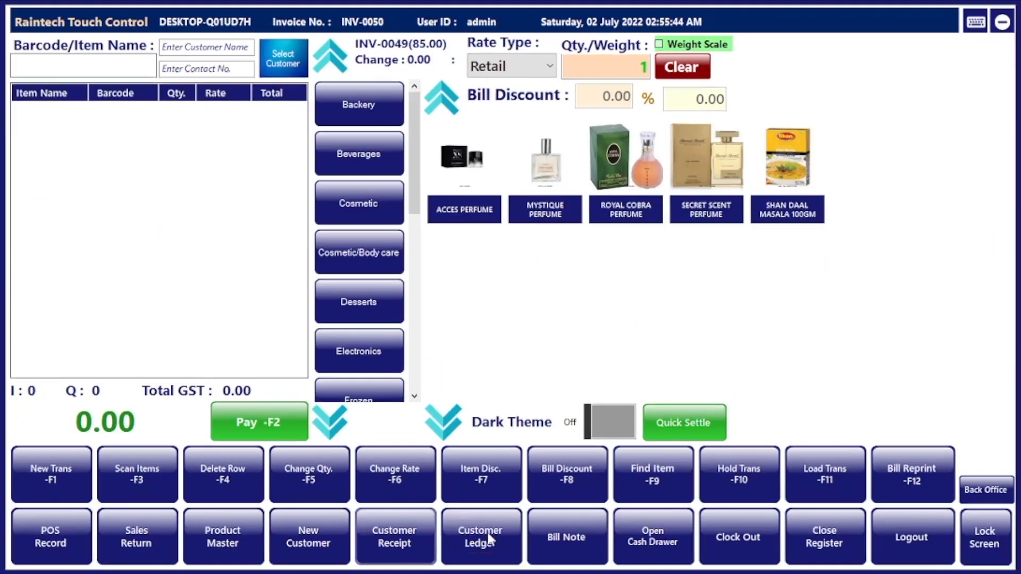
left_click(609, 226)
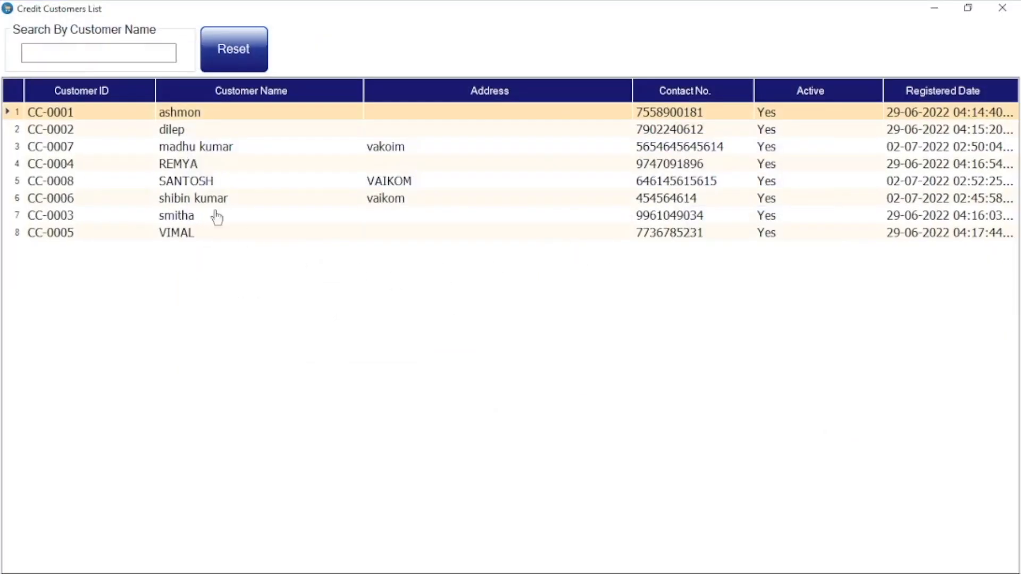
double_click(181, 185)
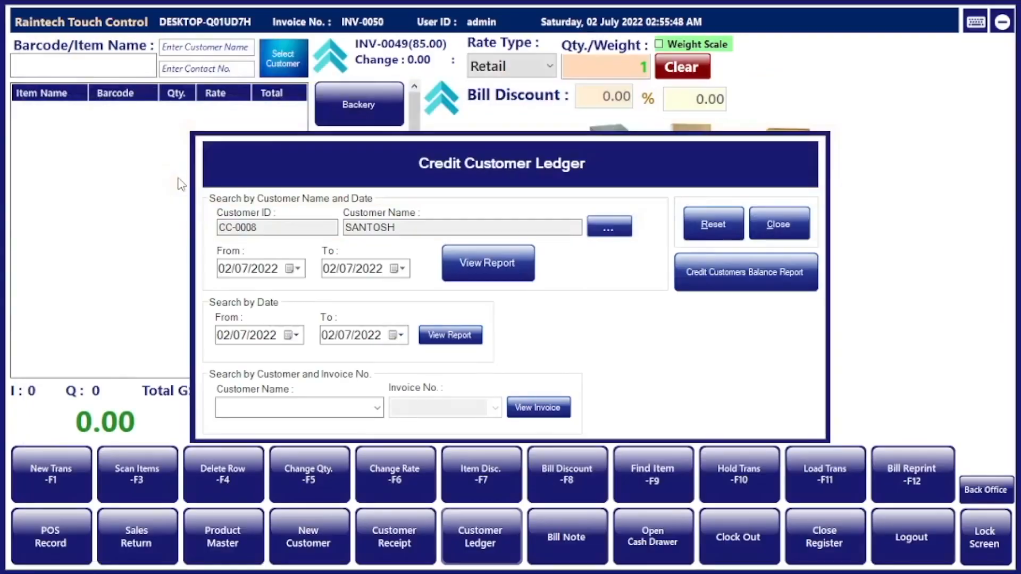
left_click(494, 268)
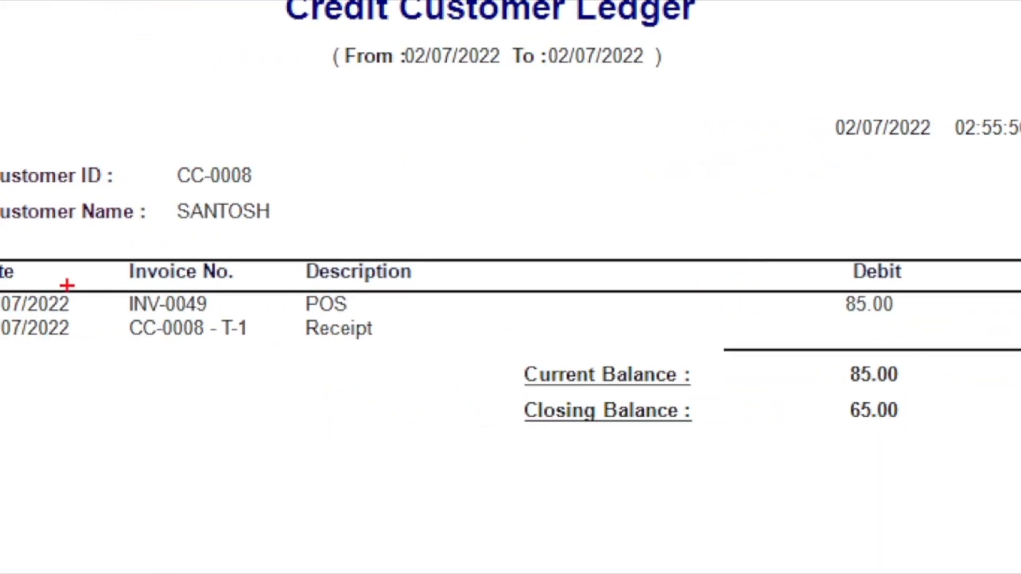
Examine the ledger's invoice, receipt and closing balance entries, then close the report and the ledger form.
left_click_drag(119, 289, 216, 318)
left_click_drag(834, 273, 923, 326)
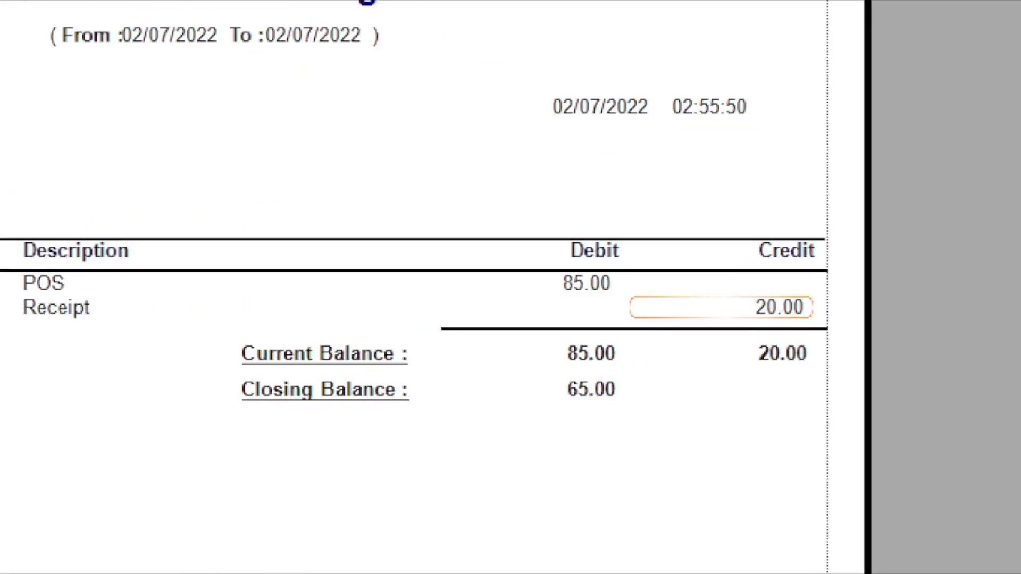
left_click_drag(732, 287, 808, 324)
left_click_drag(494, 370, 642, 409)
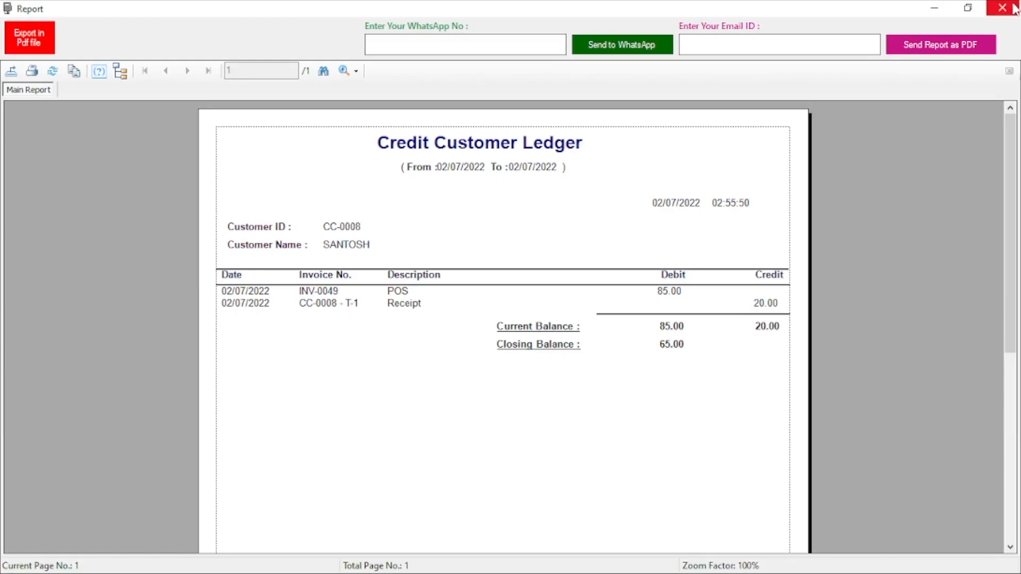
left_click(1014, 10)
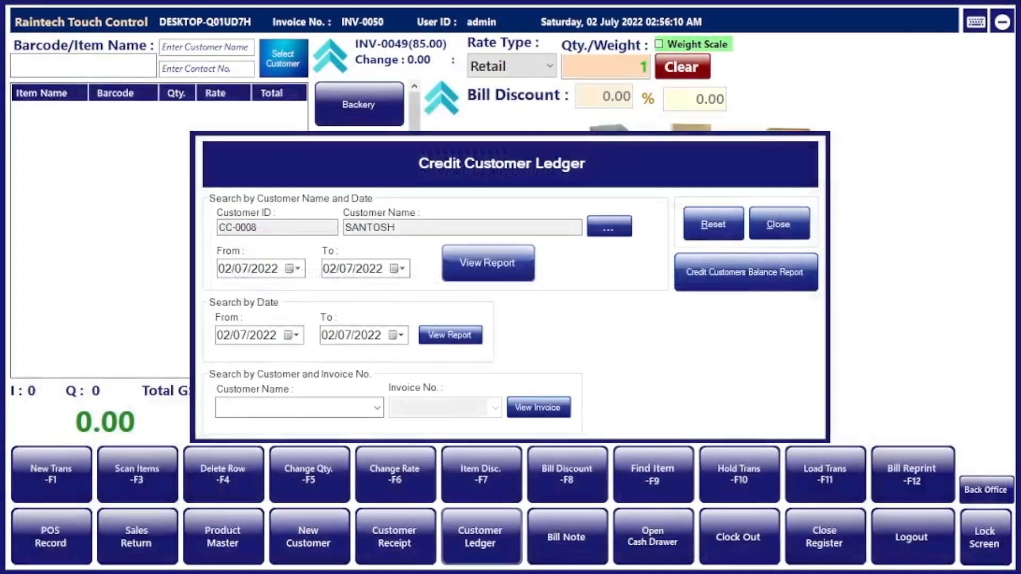
left_click(783, 223)
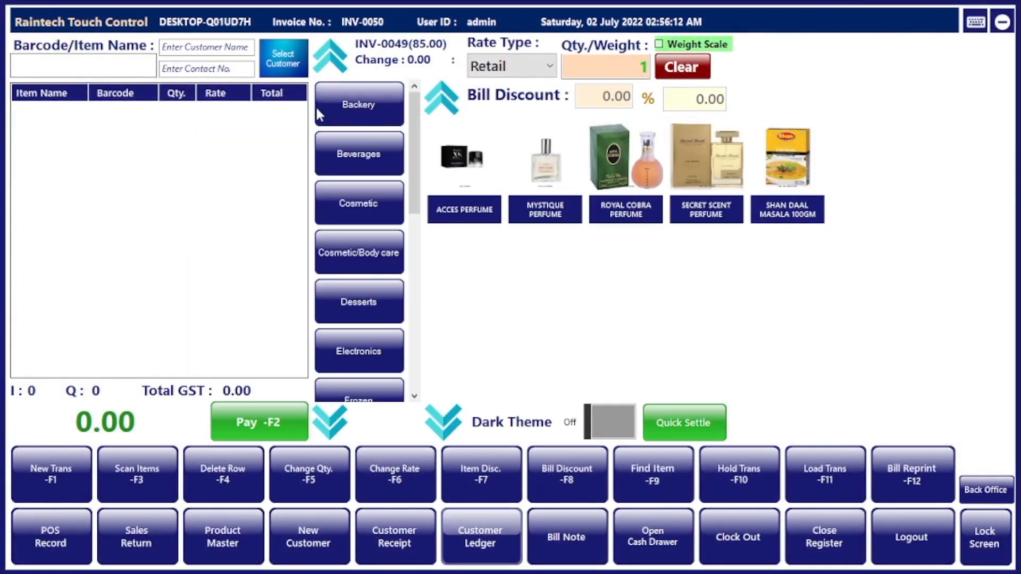
Add one each of Acces Perfume, Mystique Perfume, Ahsan Attar, Air Freshner and Axe Dark Temptation to a new sale.
left_click(359, 104)
left_click(358, 154)
left_click(355, 204)
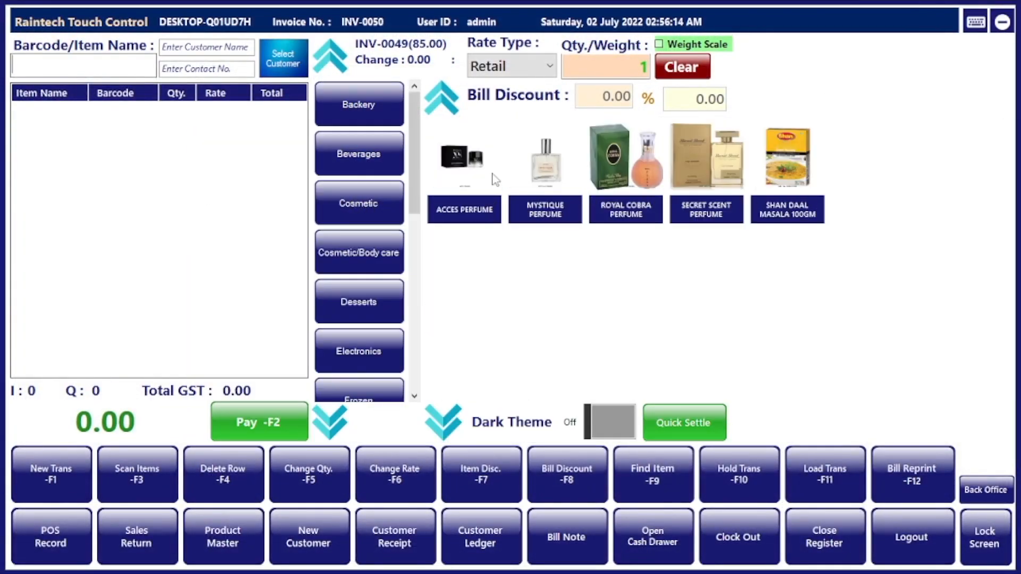
left_click(493, 176)
left_click(556, 176)
left_click(389, 251)
left_click(465, 176)
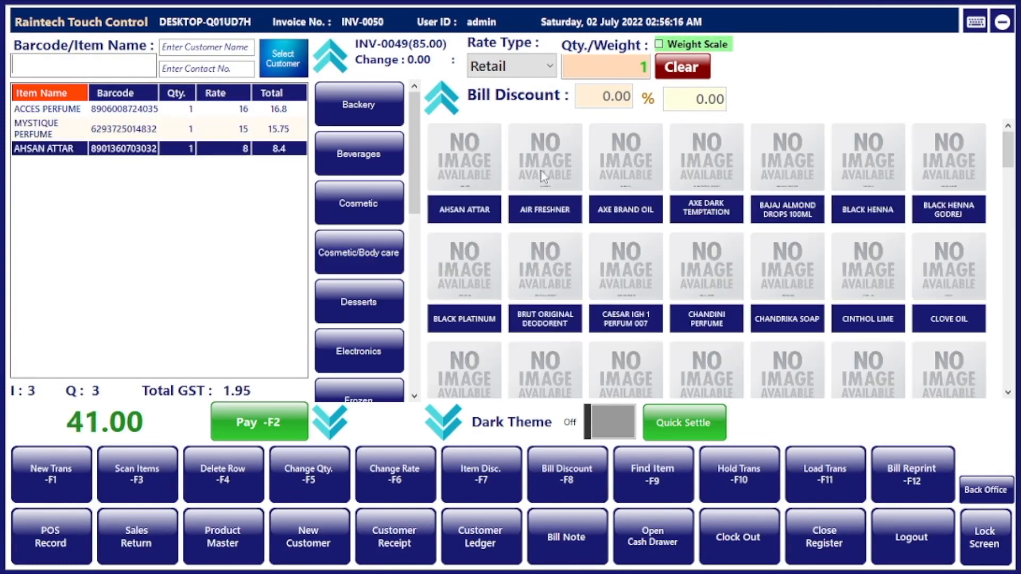
left_click(545, 175)
left_click(707, 176)
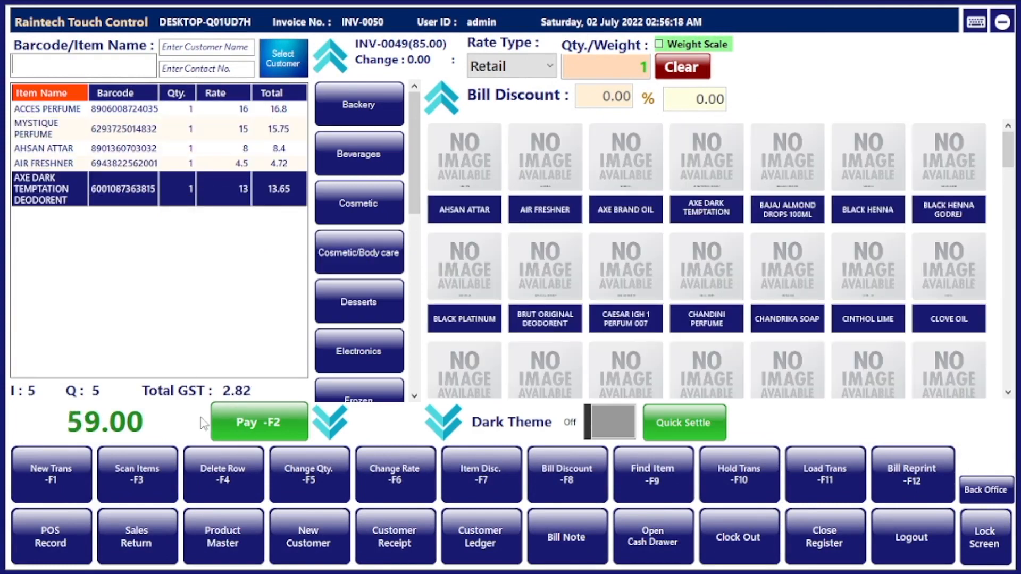
Charge the full 59 to the same credit customer and complete the sale with an 80mm print.
left_click(258, 418)
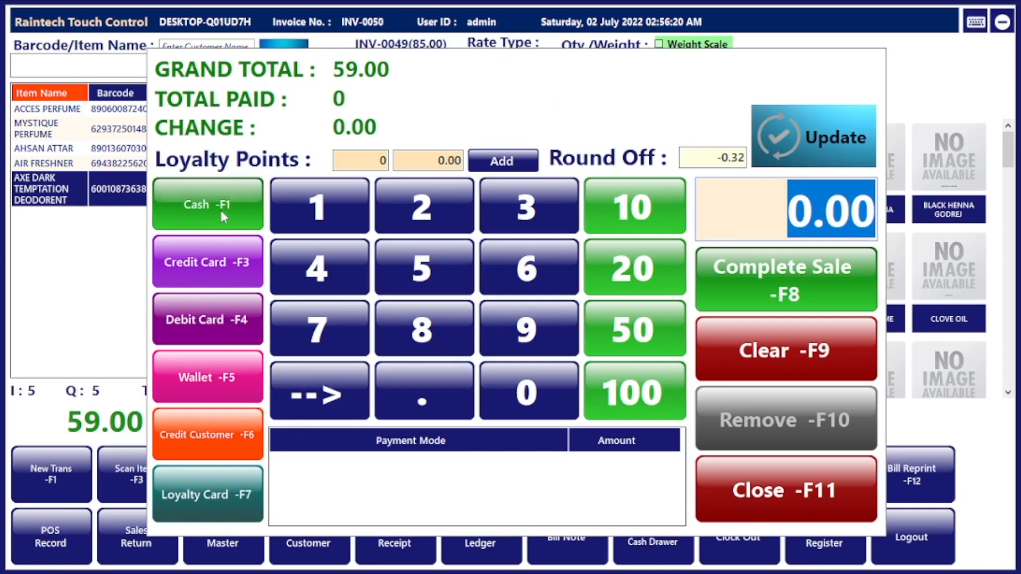
left_click(208, 437)
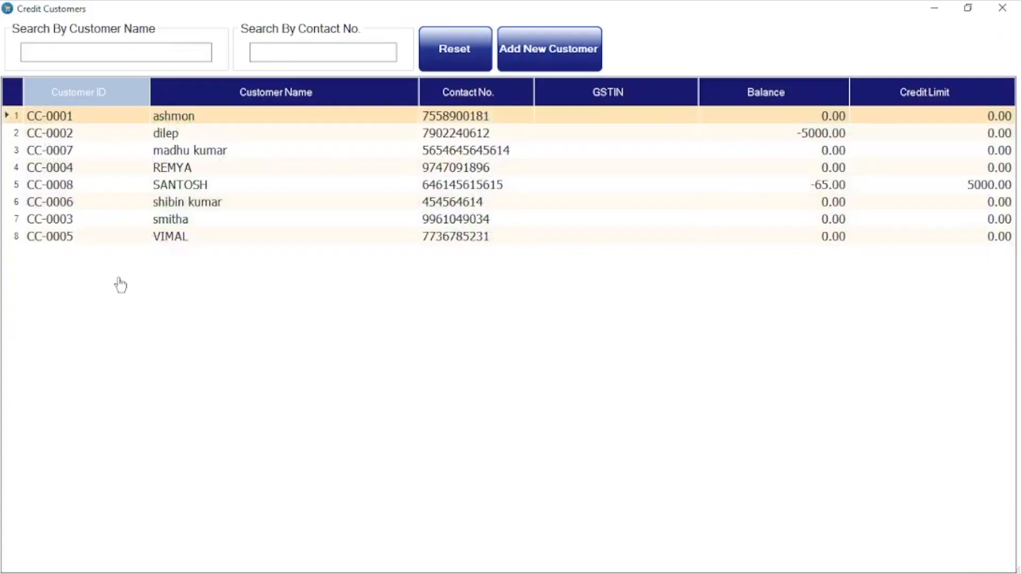
double_click(179, 185)
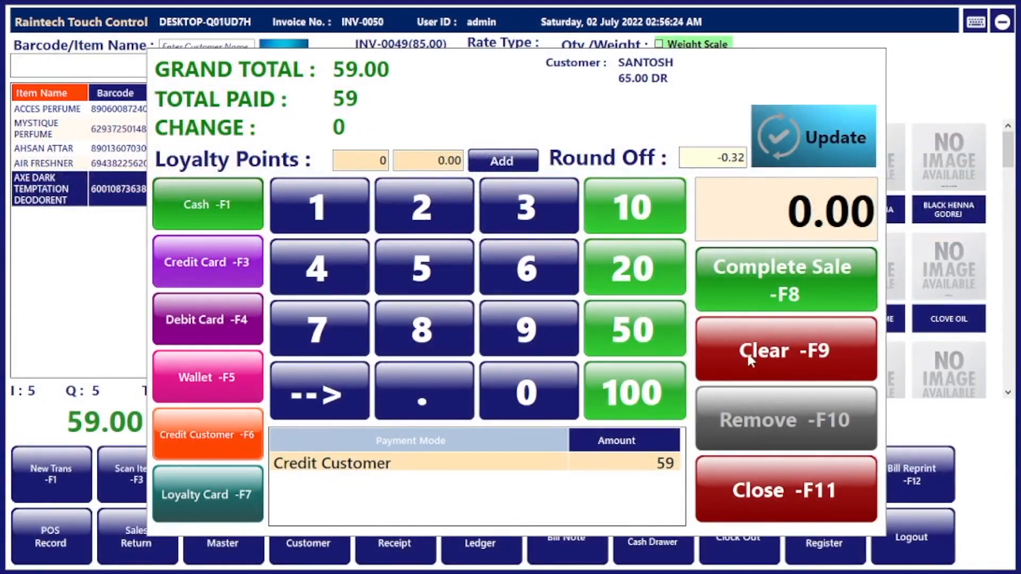
left_click(763, 275)
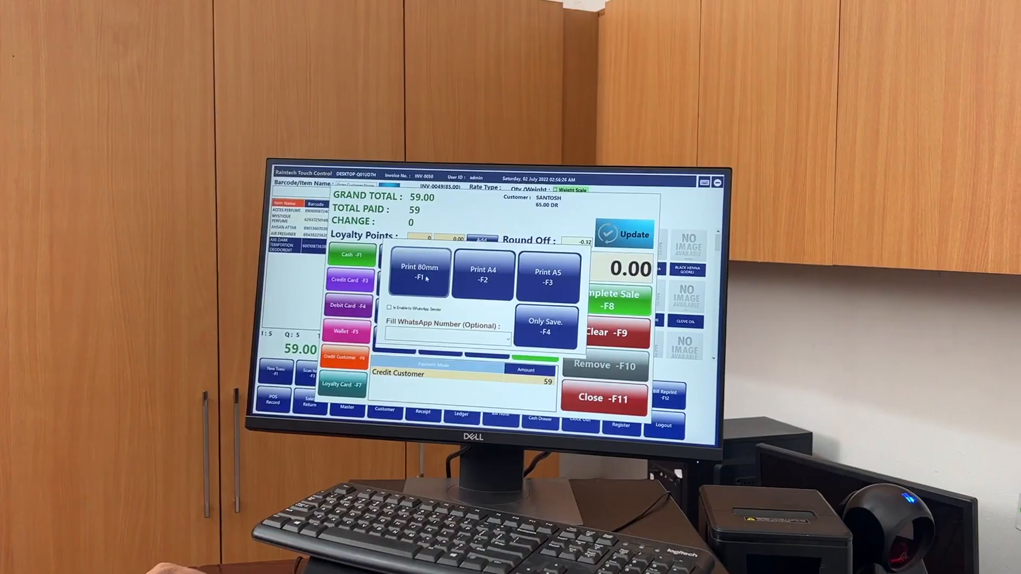
left_click(427, 276)
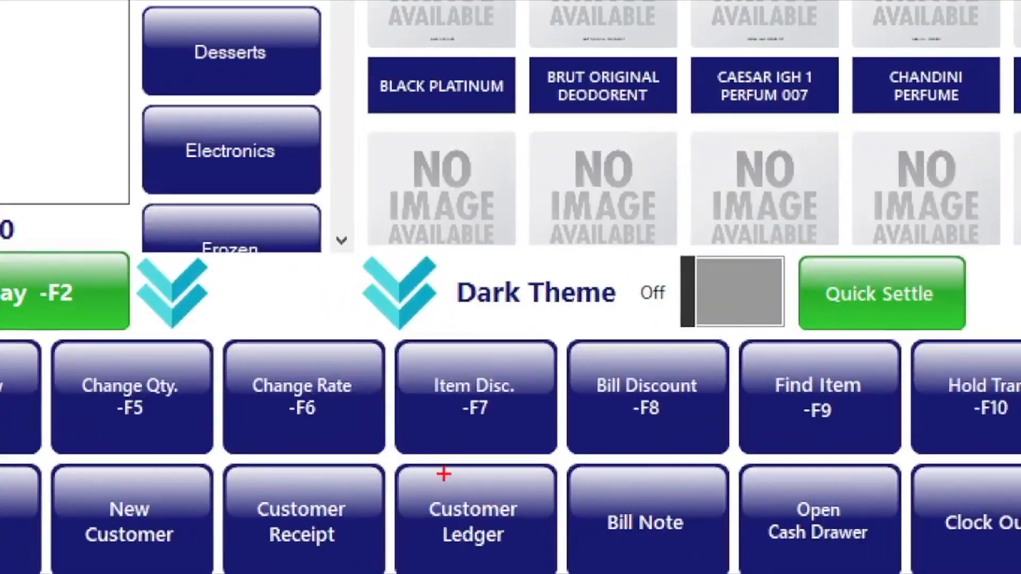
Check the same customer's ledger report for 02/07/2022 after the second credit sale, then close the ledger.
left_click(444, 473)
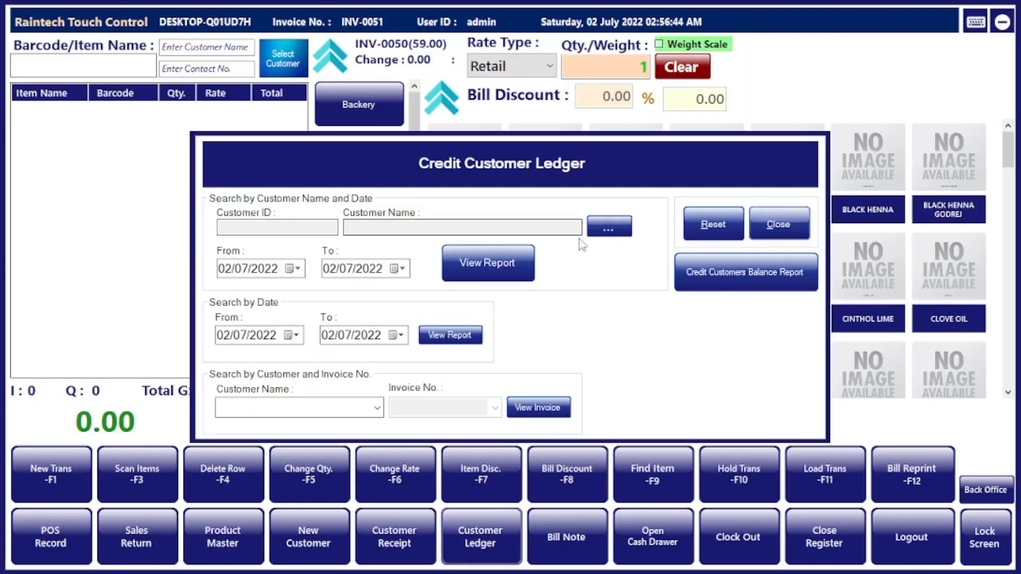
left_click(610, 226)
double_click(191, 182)
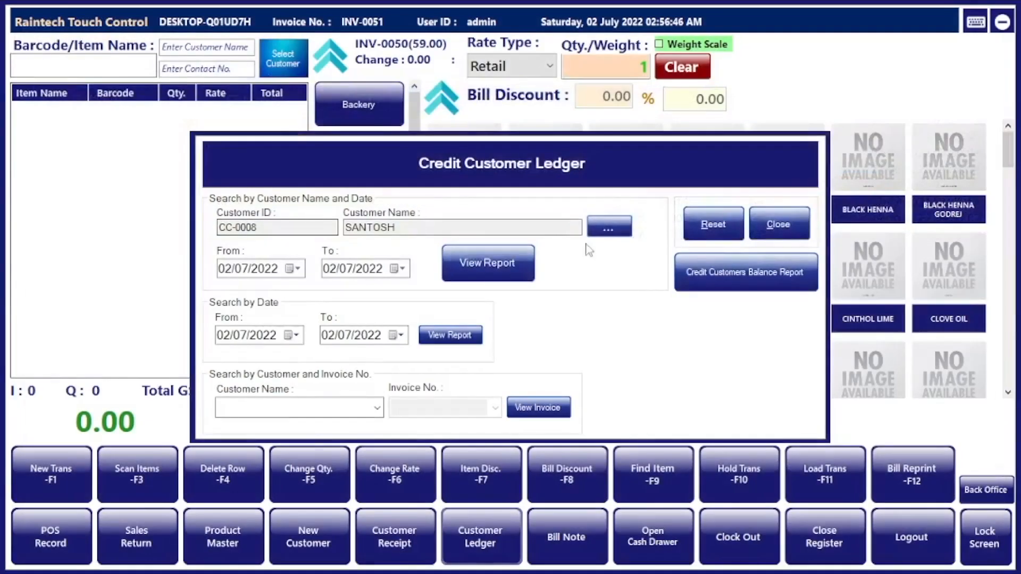
left_click(512, 269)
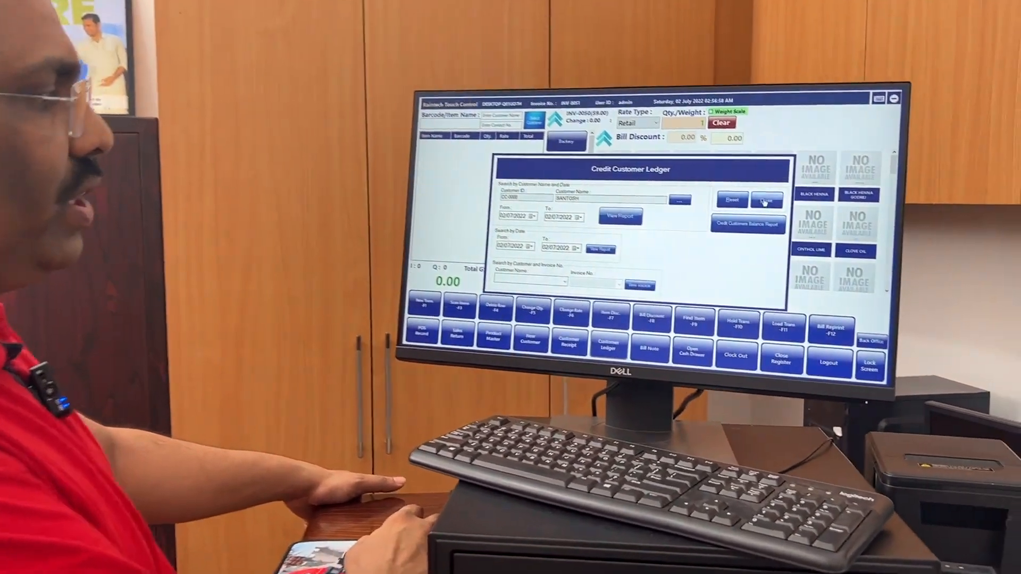
left_click(797, 228)
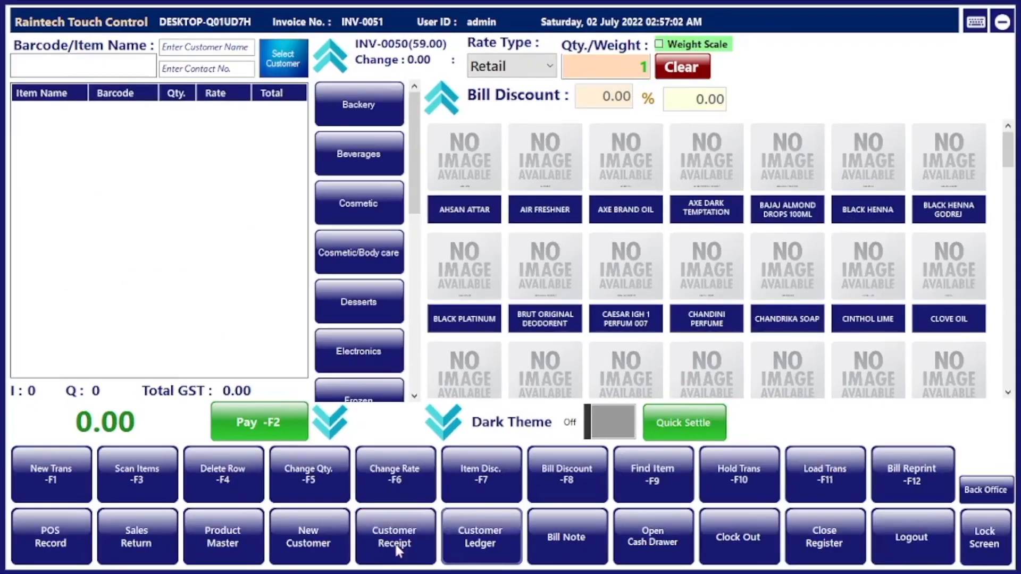
Record a cash receipt of 24 for the same credit customer, save it and close the receipt entry.
left_click(420, 509)
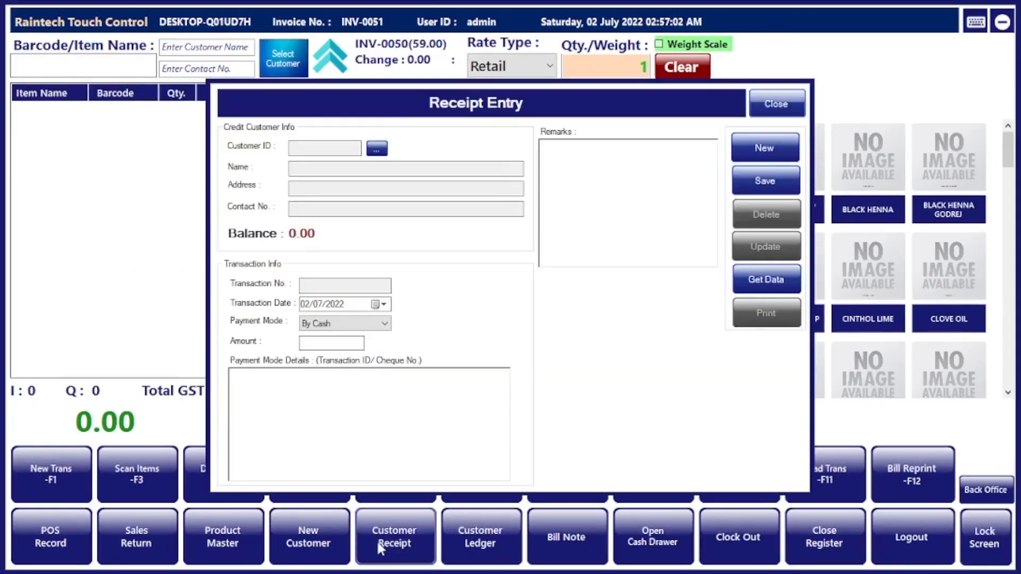
left_click(377, 149)
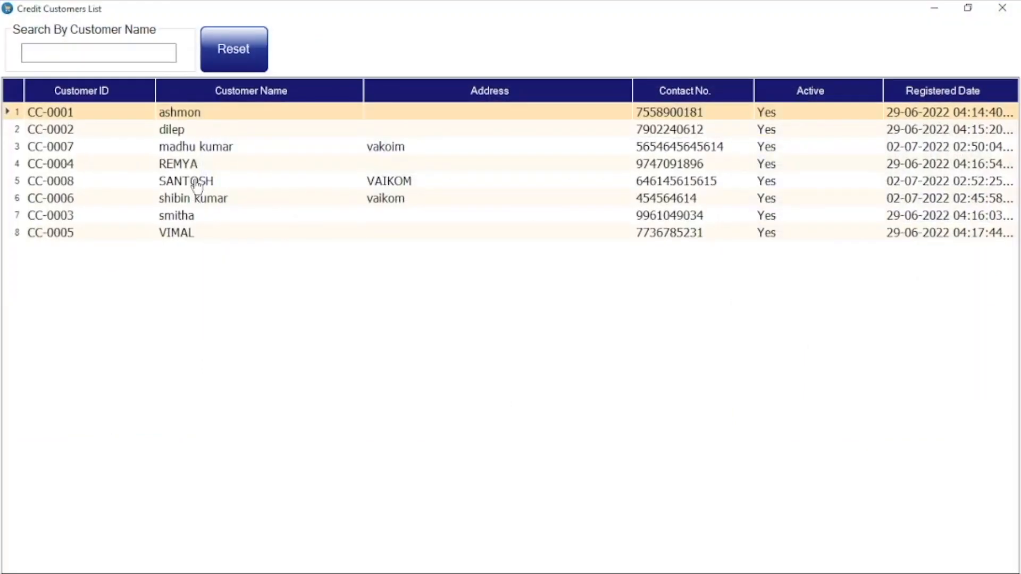
double_click(195, 182)
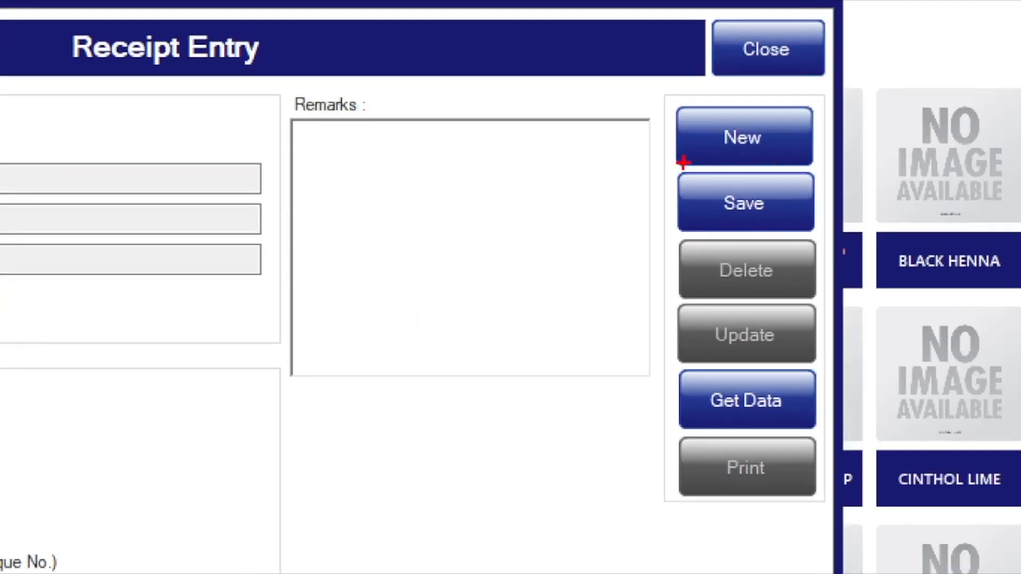
left_click(745, 203)
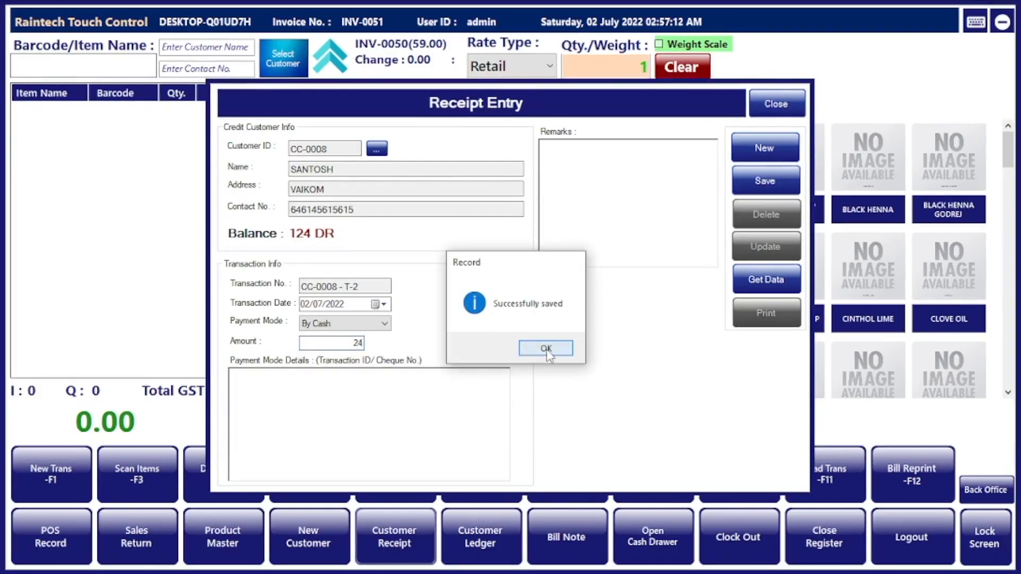
left_click(546, 349)
left_click(775, 104)
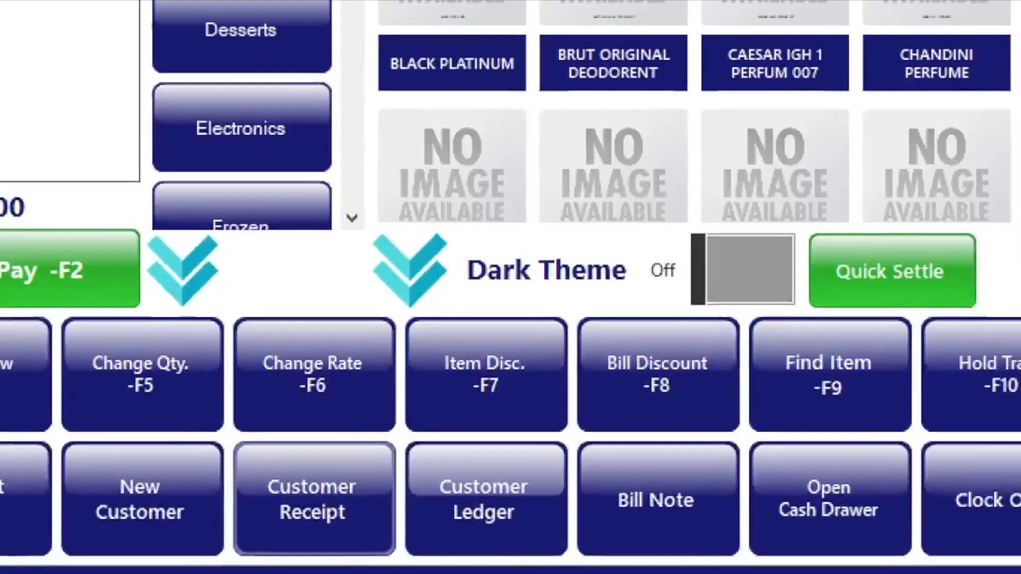
Generate the customer's ledger report for 02/07/2022 with both sales and both receipts included.
left_click(456, 494)
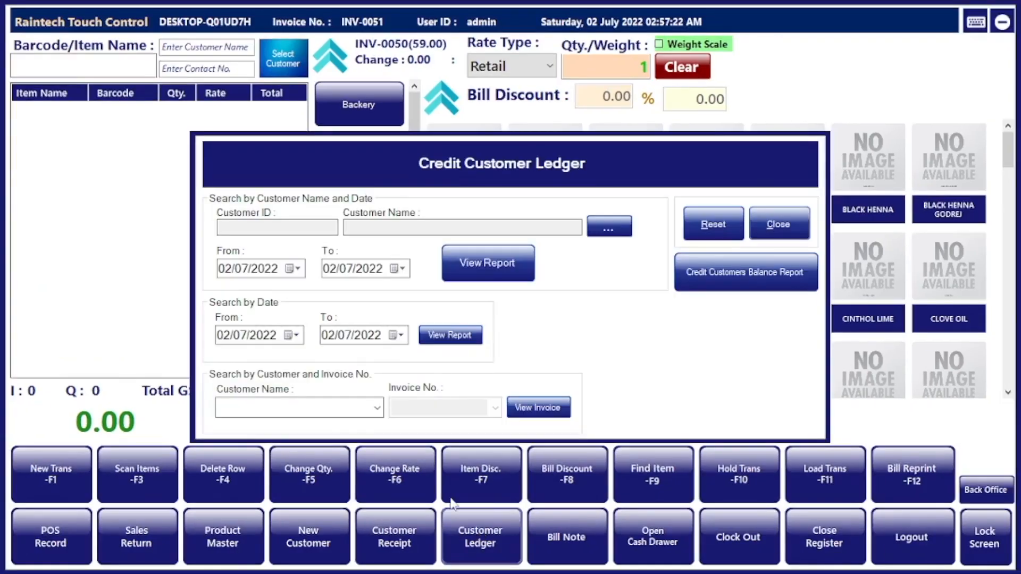
left_click(609, 226)
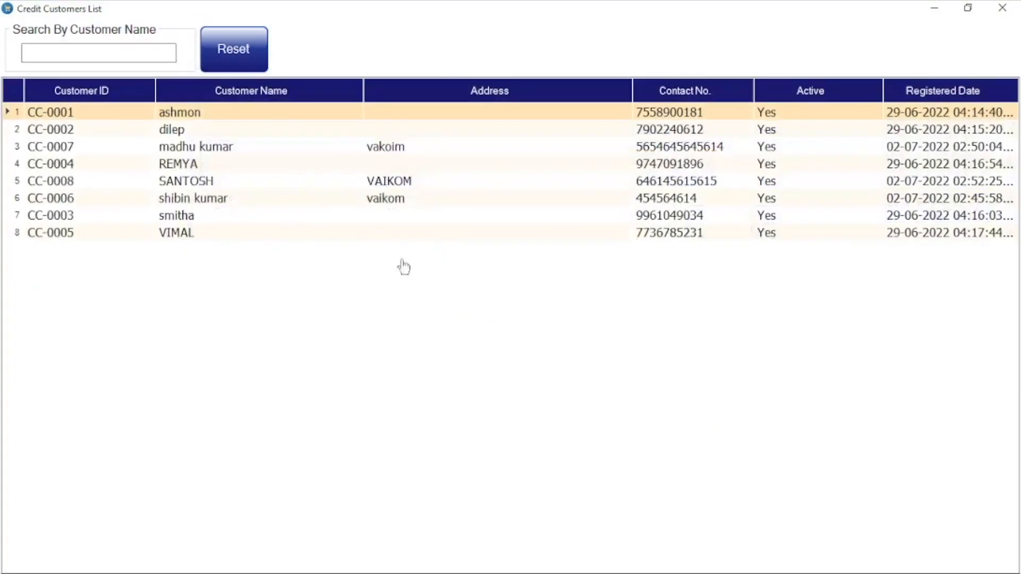
double_click(193, 183)
left_click(466, 264)
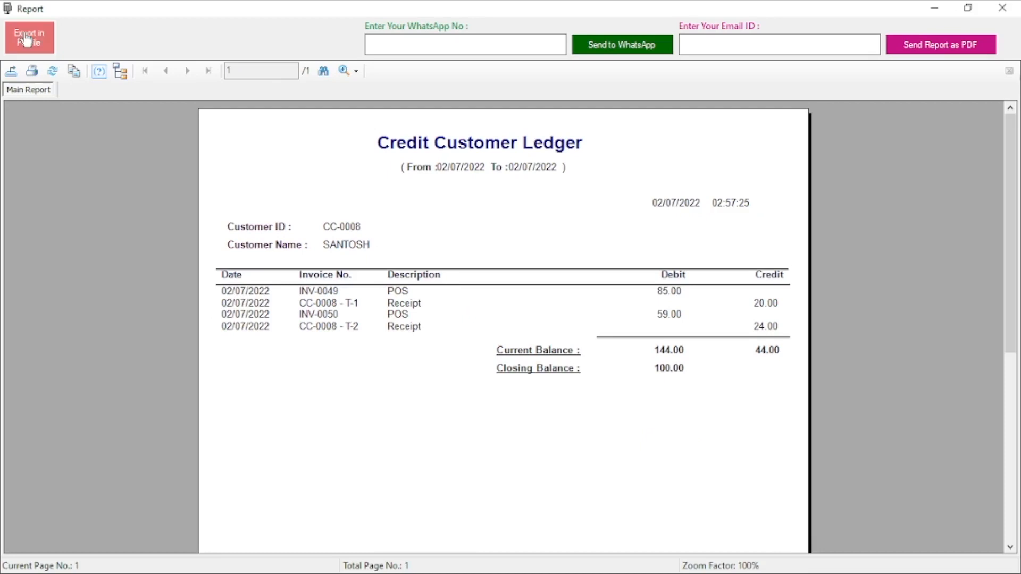
Export the ledger report as a PDF to the desktop under the suggested file name, then close the report and ledger.
left_click(59, 74)
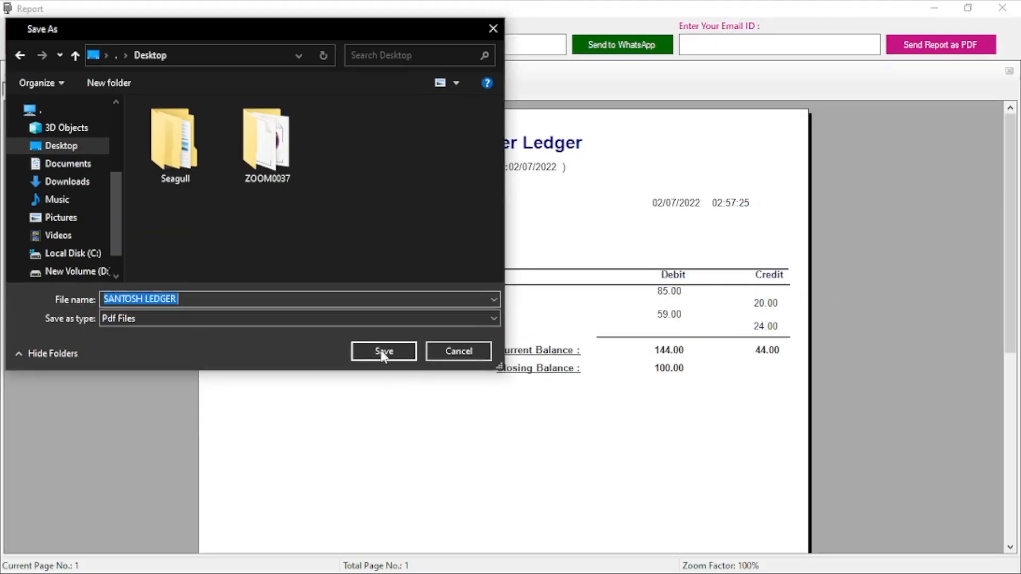
left_click(714, 365)
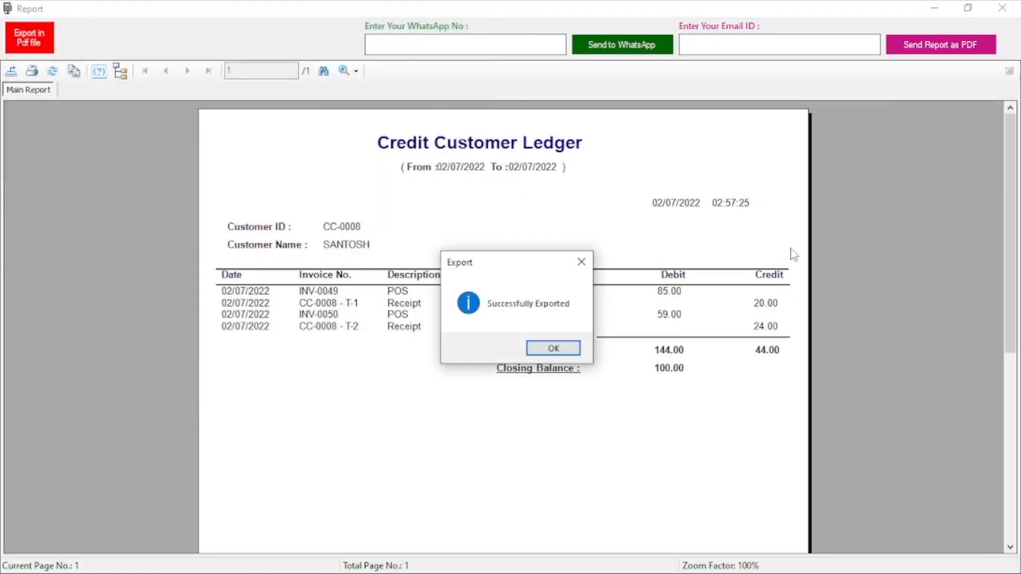
left_click(551, 352)
left_click(1002, 7)
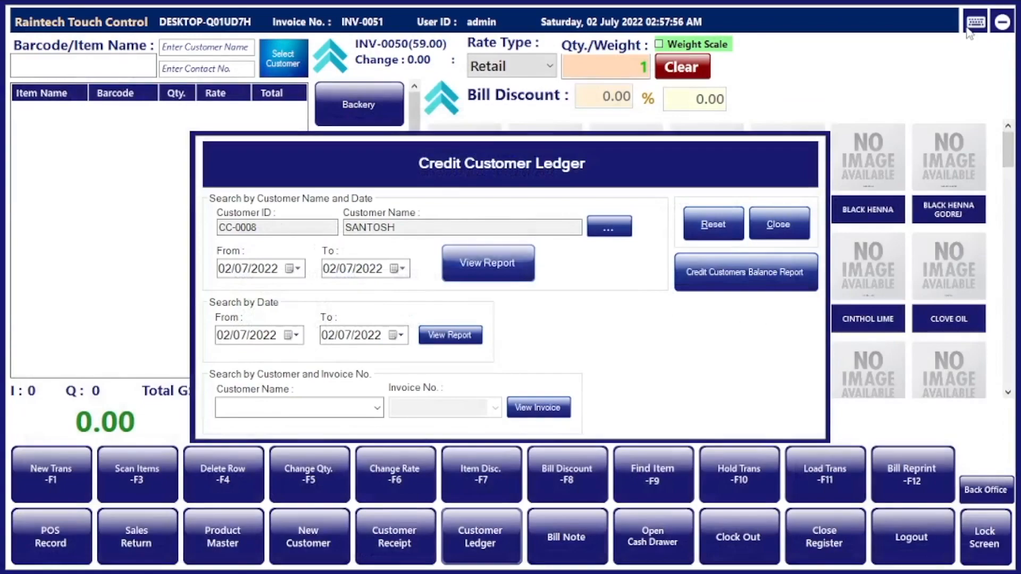
left_click(778, 221)
Minimize the POS, open the exported ledger PDF from the desktop in a maximized window and examine its entries.
left_click(1004, 20)
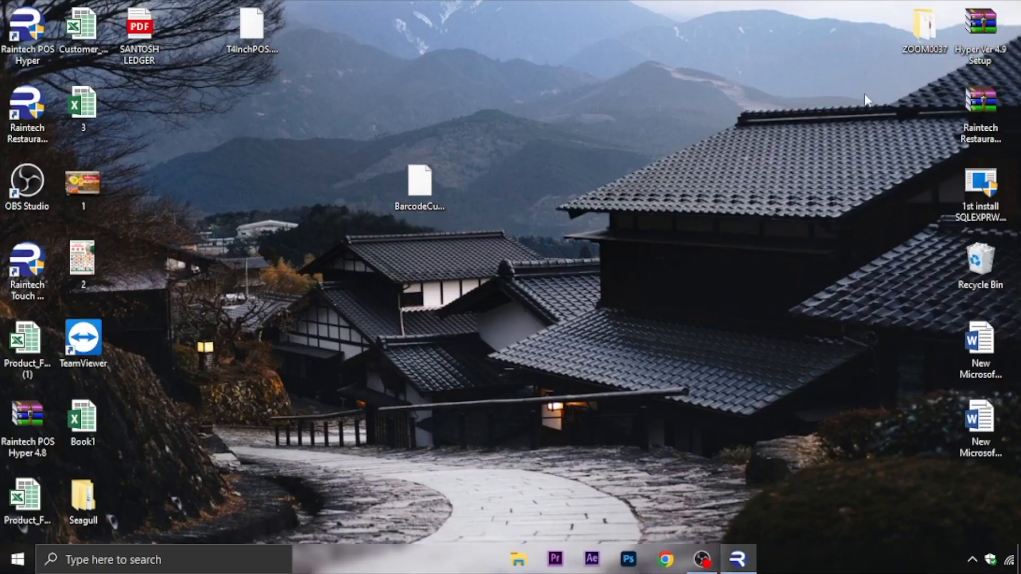
double_click(140, 35)
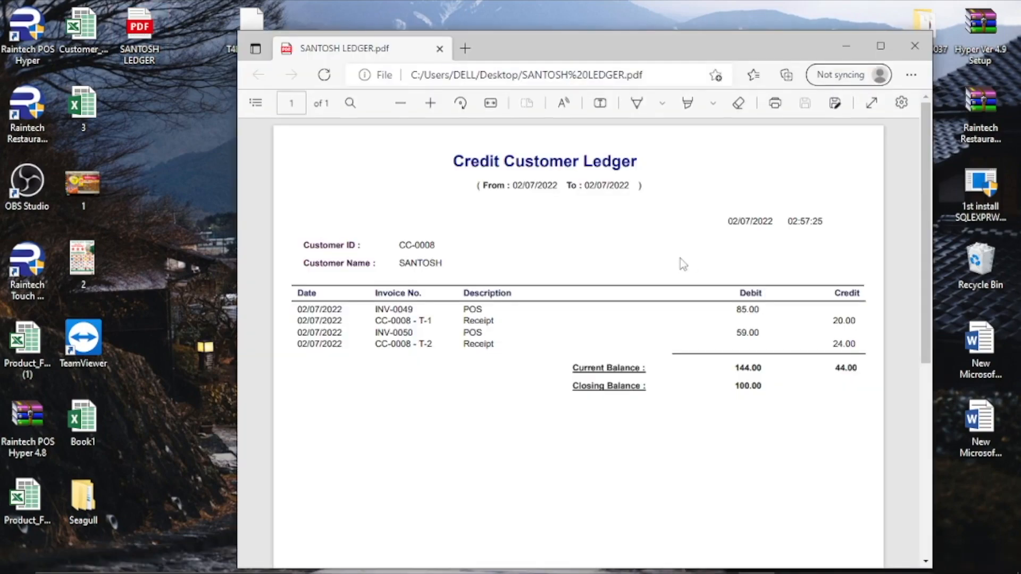
left_click(881, 46)
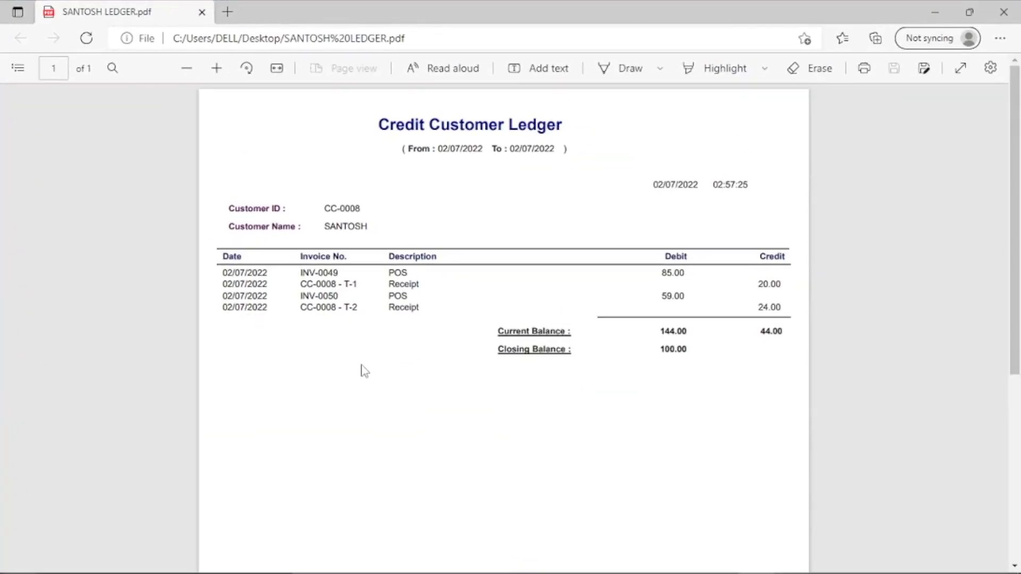
key("ctrl+1")
left_click(486, 68)
left_click_drag(378, 158, 768, 316)
key("Escape")
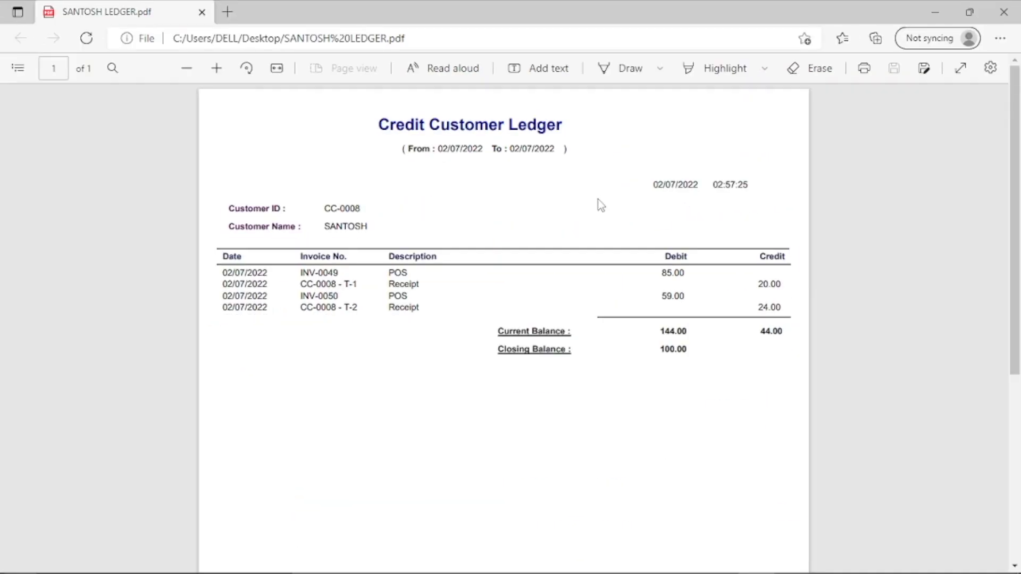